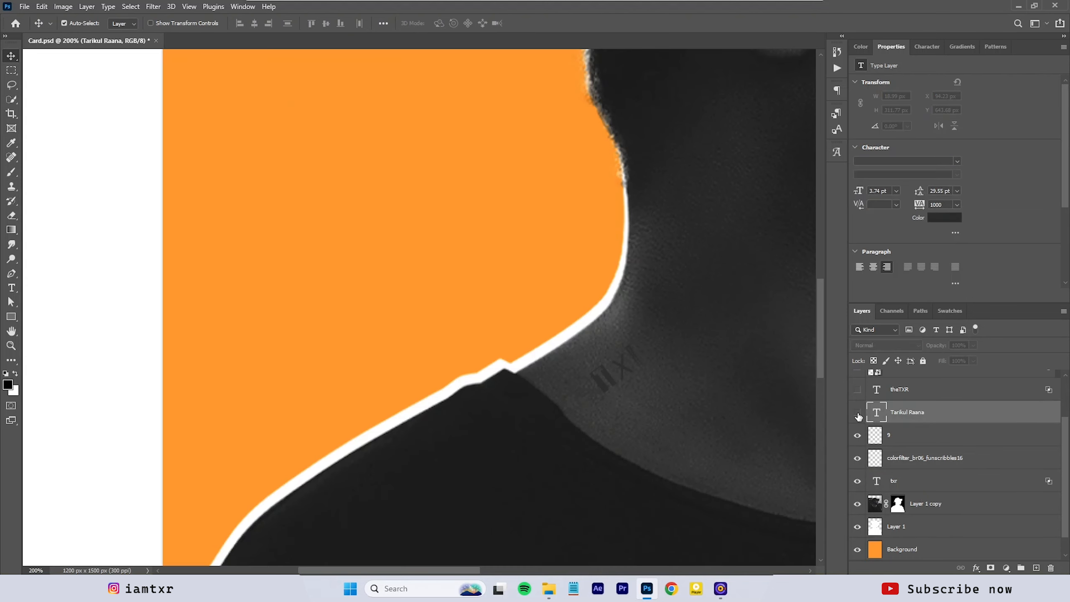
Step: Show the vertical name text layer beside the portrait and the small theTXR text layer on the face
{"action": "left_click", "coordinate": [857, 413]}
{"action": "scroll", "coordinate": [455, 373], "scroll_direction": "down", "scroll_amount": 2}
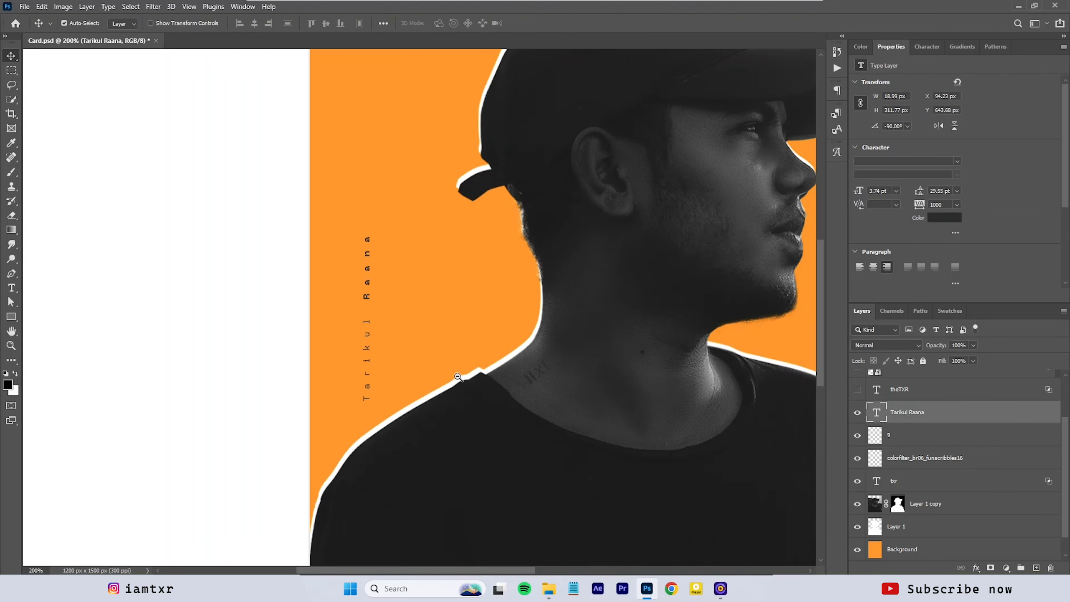
{"action": "left_click_drag", "start_coordinate": [471, 329], "coordinate": [381, 366]}
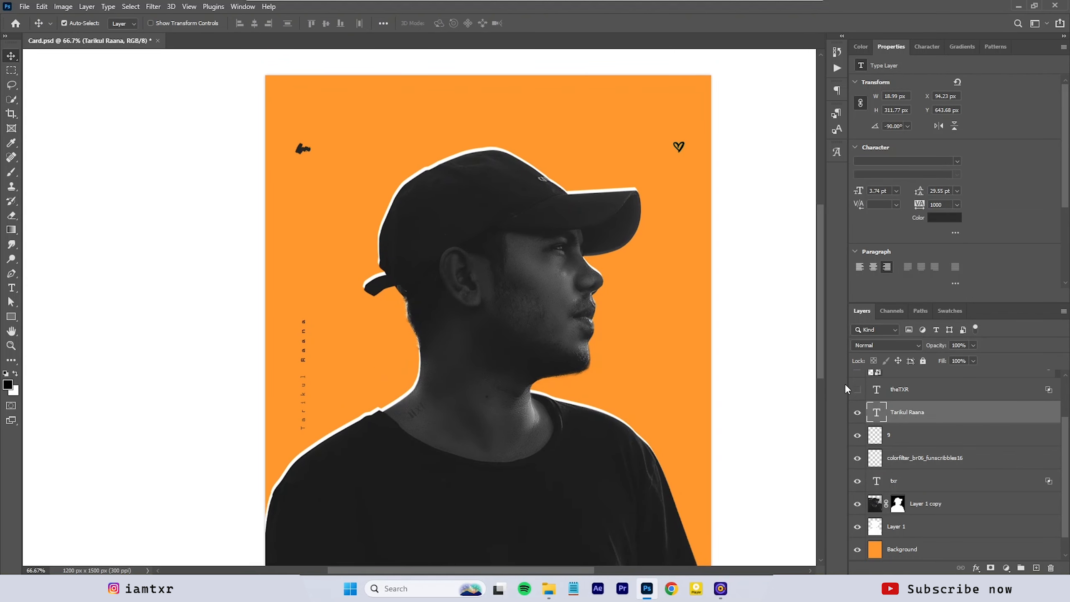
{"action": "left_click", "coordinate": [857, 389]}
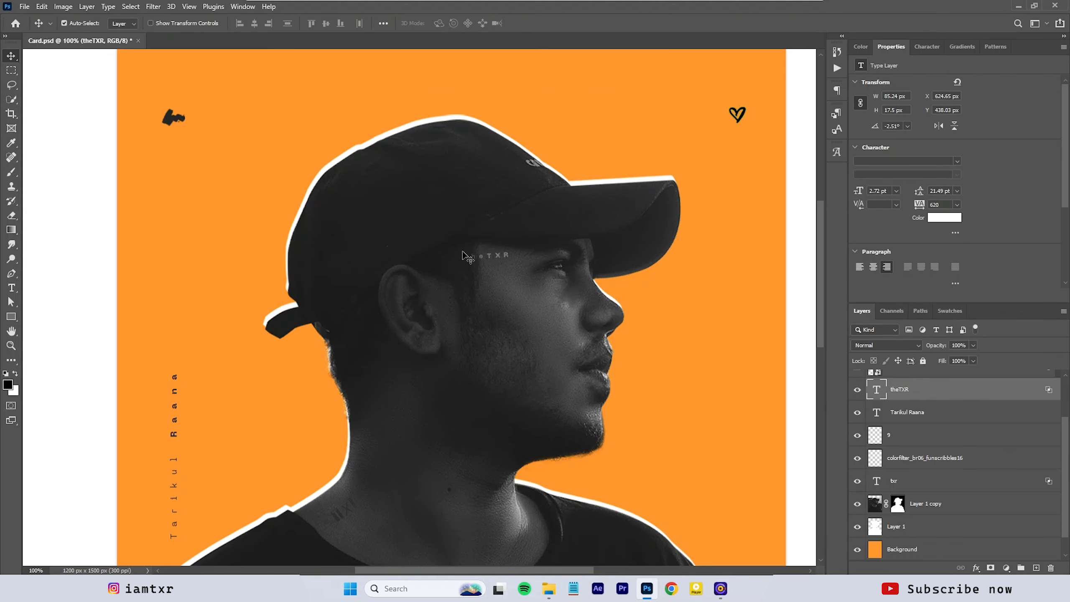
{"action": "left_click", "coordinate": [856, 391]}
{"action": "left_click", "coordinate": [856, 391]}
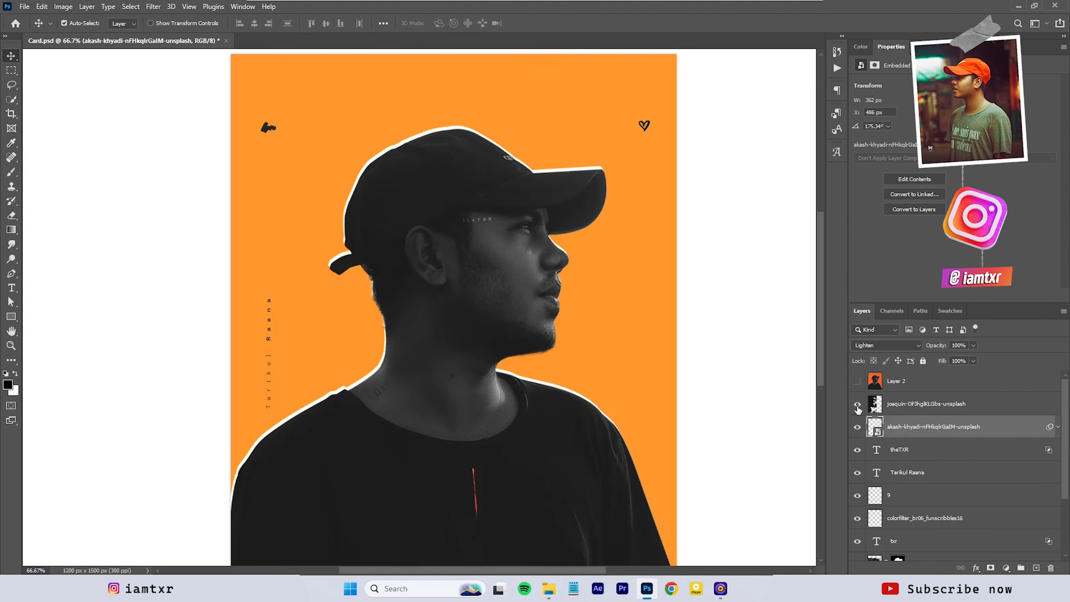
Step: Show Layer 2 above the dust textures, toggling it to compare the portrait with and without the red-orange look, and select it
{"action": "scroll", "coordinate": [441, 235], "scroll_direction": "up", "scroll_amount": 1}
{"action": "left_click_drag", "start_coordinate": [445, 232], "coordinate": [444, 157]}
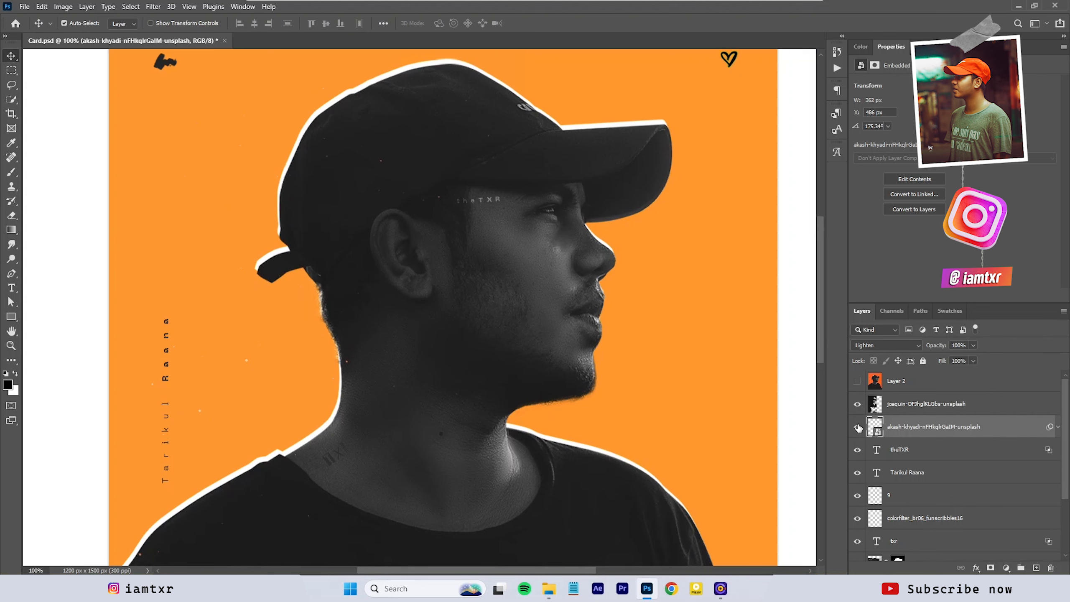
{"action": "key", "text": "ctrl+minus"}
{"action": "key", "text": "ctrl+minus"}
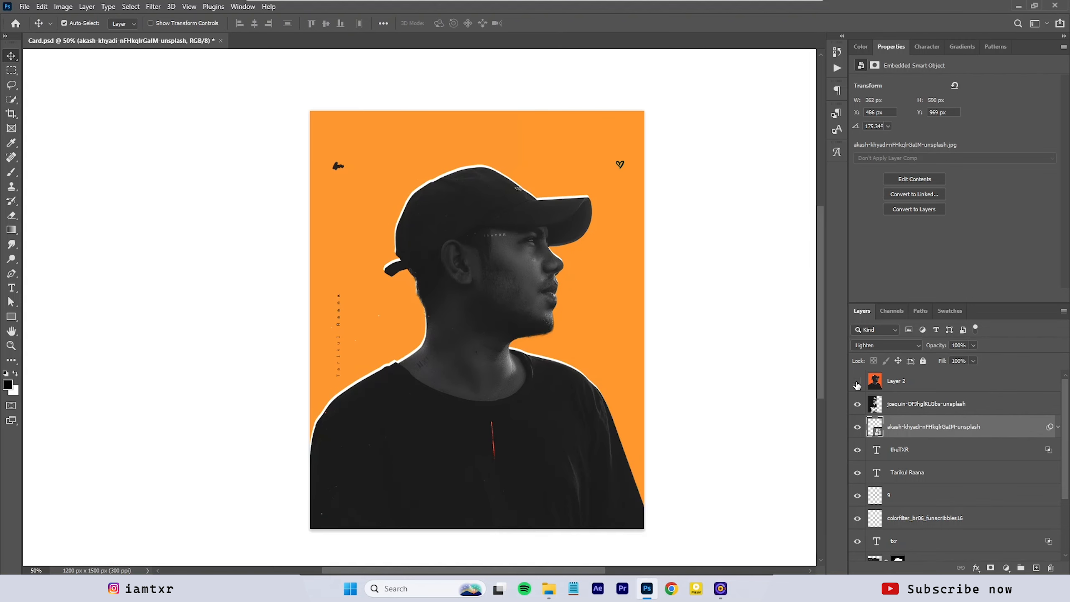
{"action": "left_click", "coordinate": [857, 382]}
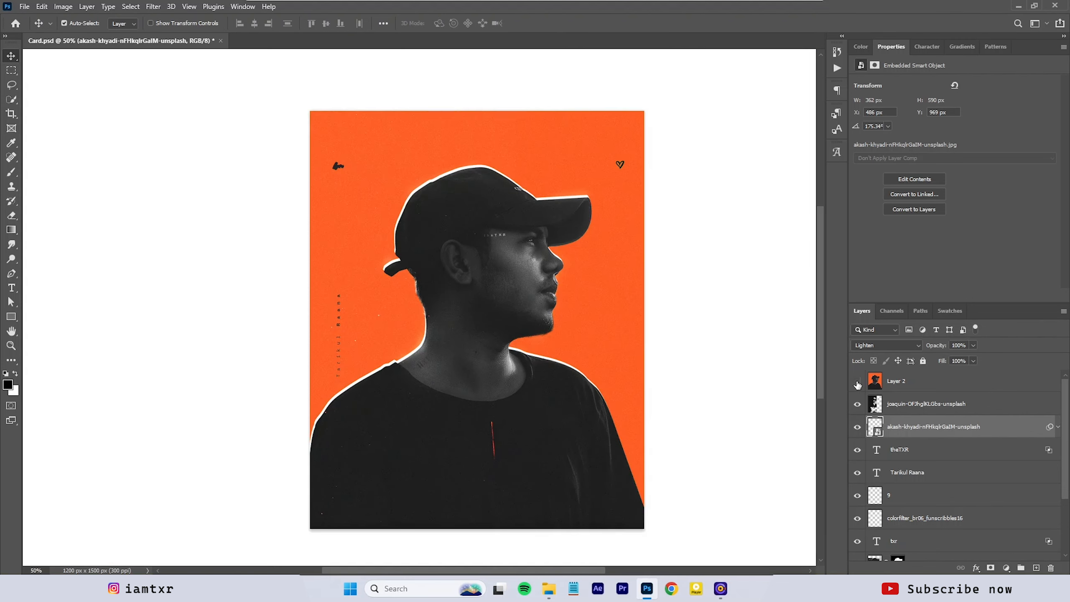
{"action": "left_click", "coordinate": [857, 383]}
{"action": "key", "text": "ctrl+plus"}
{"action": "left_click", "coordinate": [856, 383]}
{"action": "left_click", "coordinate": [943, 390]}
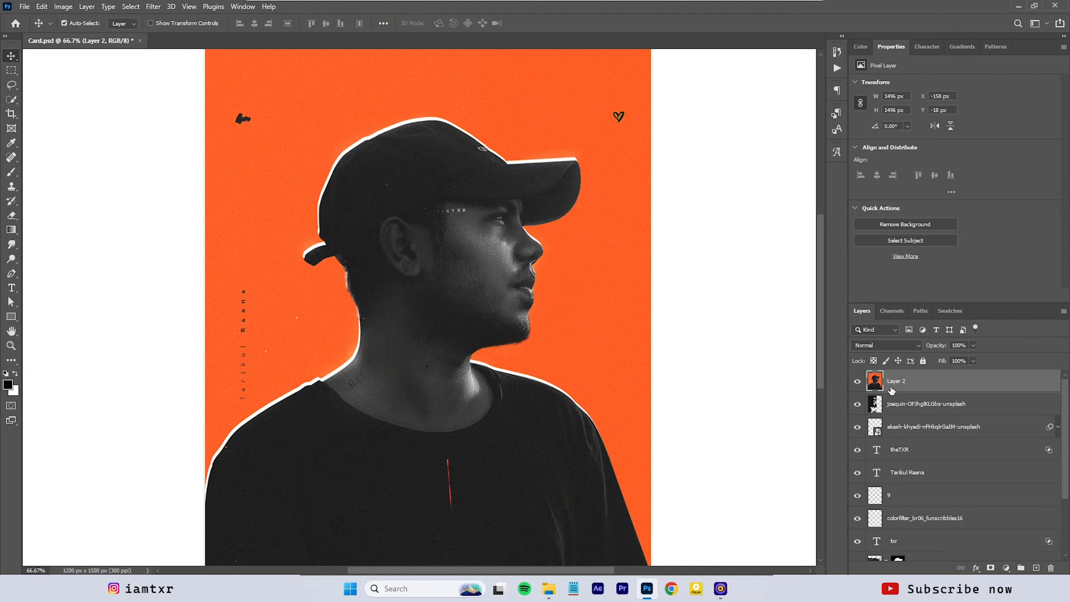
{"action": "key", "text": "ctrl+minus"}
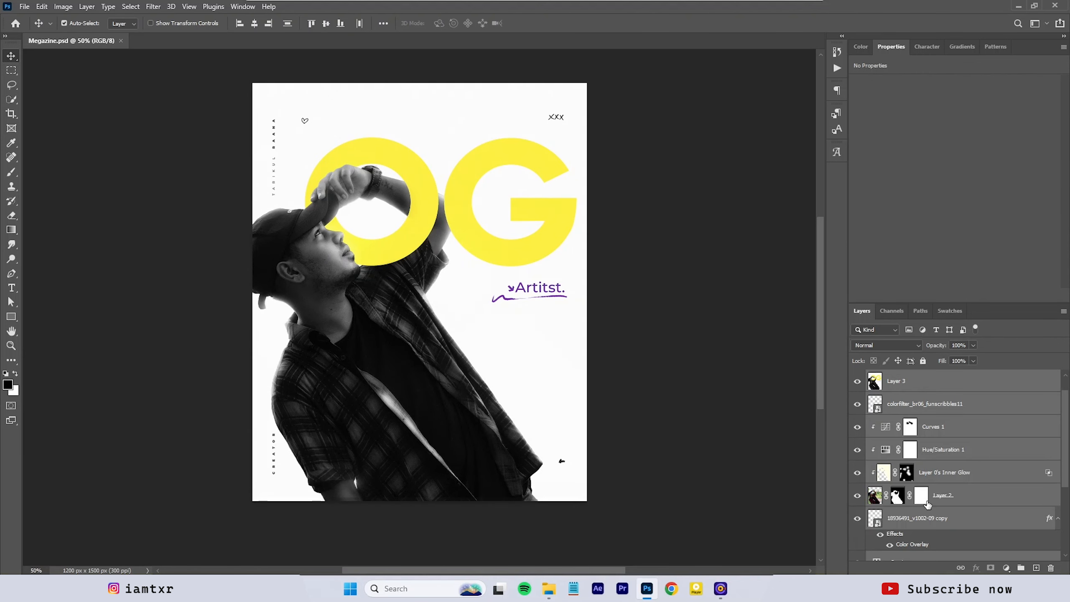
Step: In Megazine.psd, show only the Background and the photo on Layer 2, and enable that photo's cutout layer mask
{"action": "scroll", "coordinate": [898, 514], "scroll_direction": "down", "scroll_amount": 1}
{"action": "left_click", "coordinate": [856, 548], "text": "alt"}
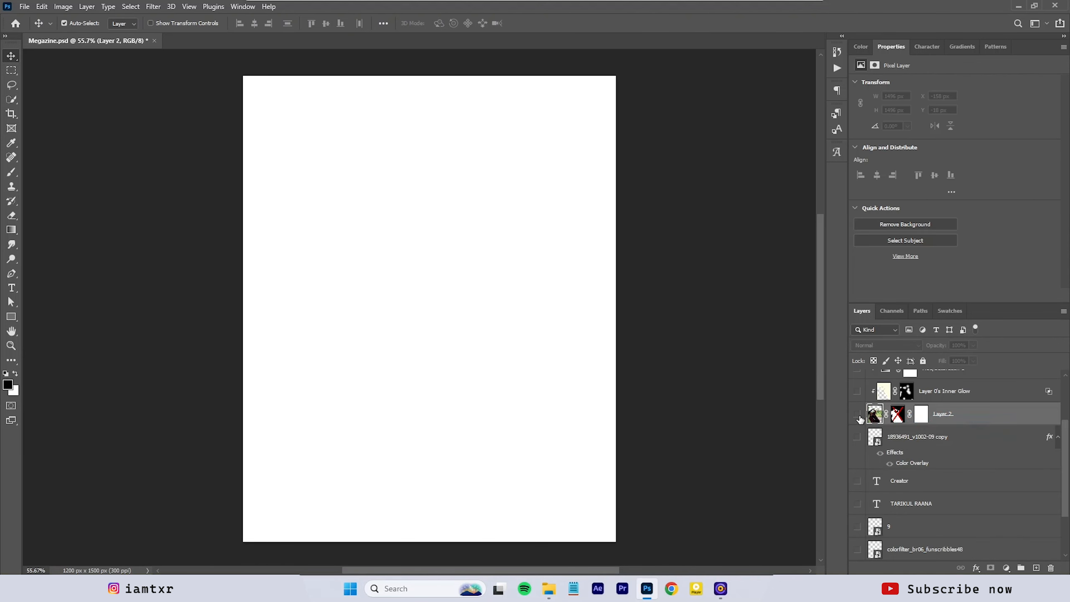
{"action": "left_click", "coordinate": [857, 414]}
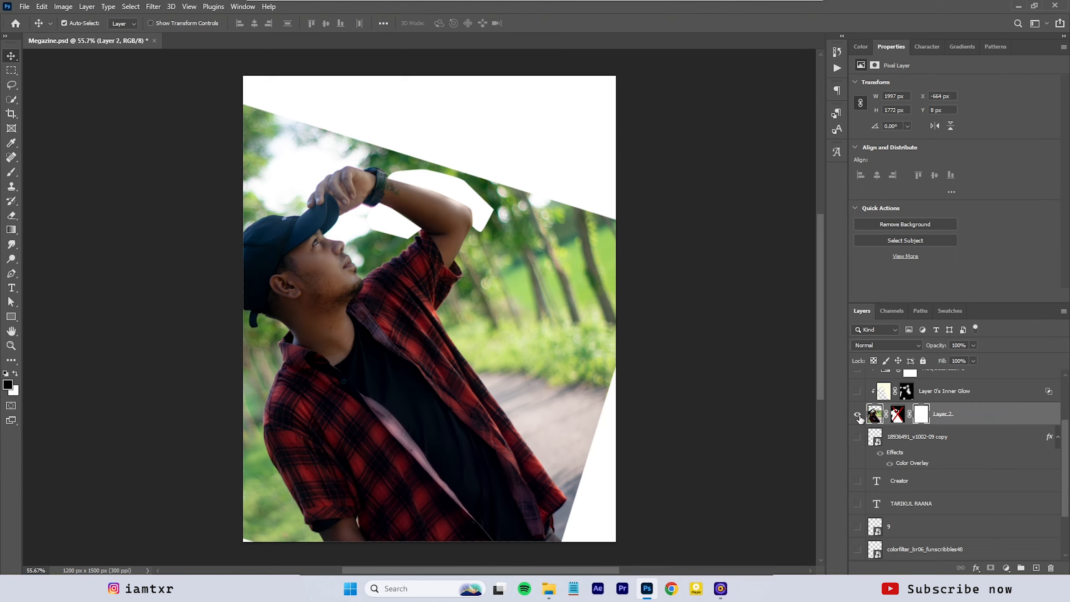
{"action": "right_click", "coordinate": [900, 419]}
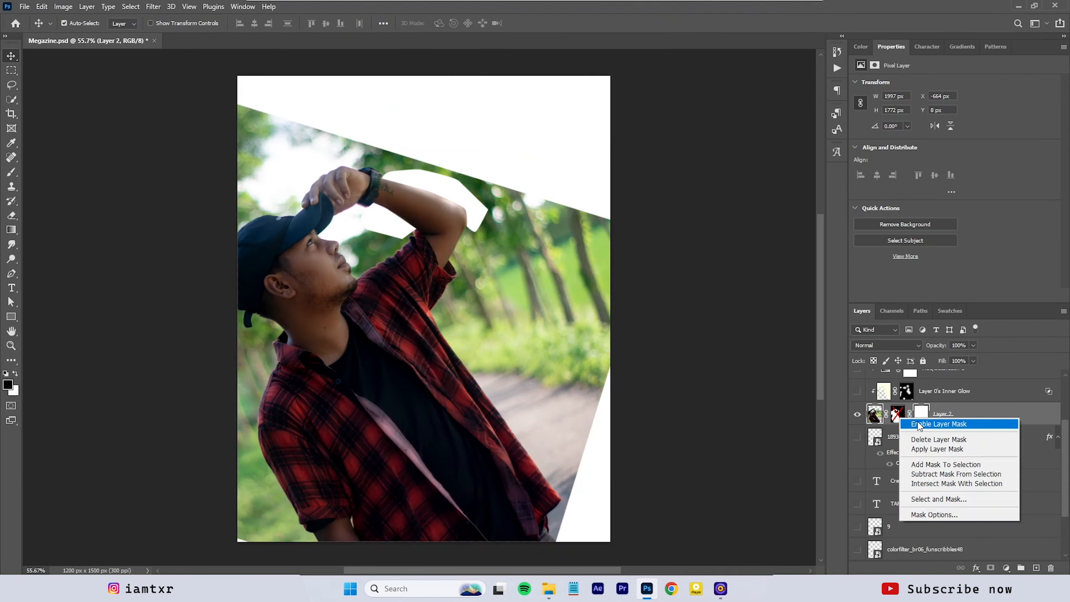
{"action": "left_click", "coordinate": [919, 424]}
Step: Show the large yellow OG text layer behind the cutout man
{"action": "scroll", "coordinate": [859, 527], "scroll_direction": "down", "scroll_amount": 3}
{"action": "left_click", "coordinate": [858, 527]}
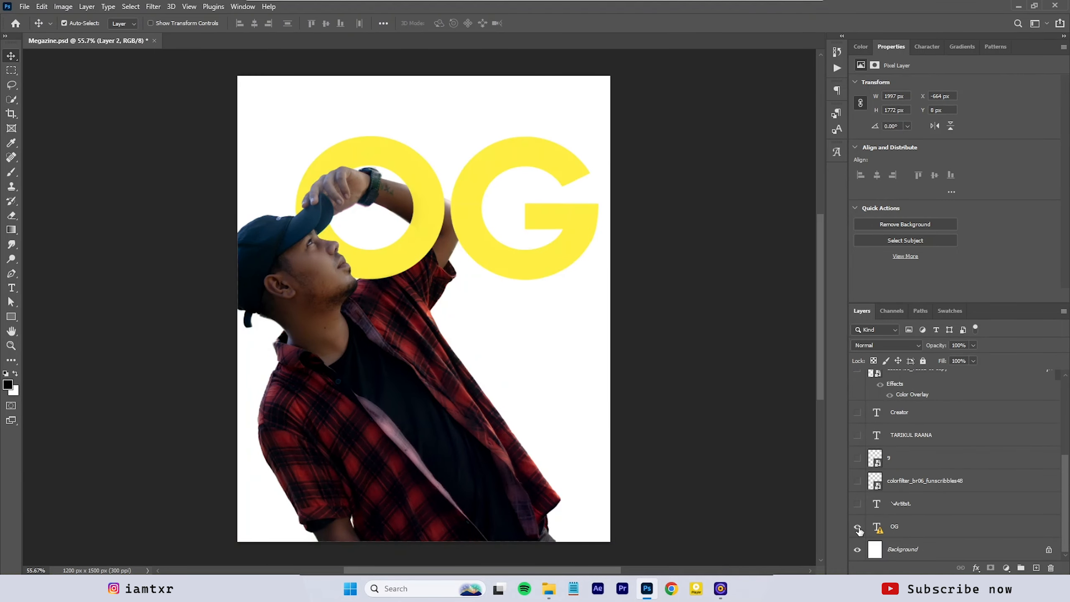
{"action": "scroll", "coordinate": [882, 529], "scroll_direction": "up", "scroll_amount": 3}
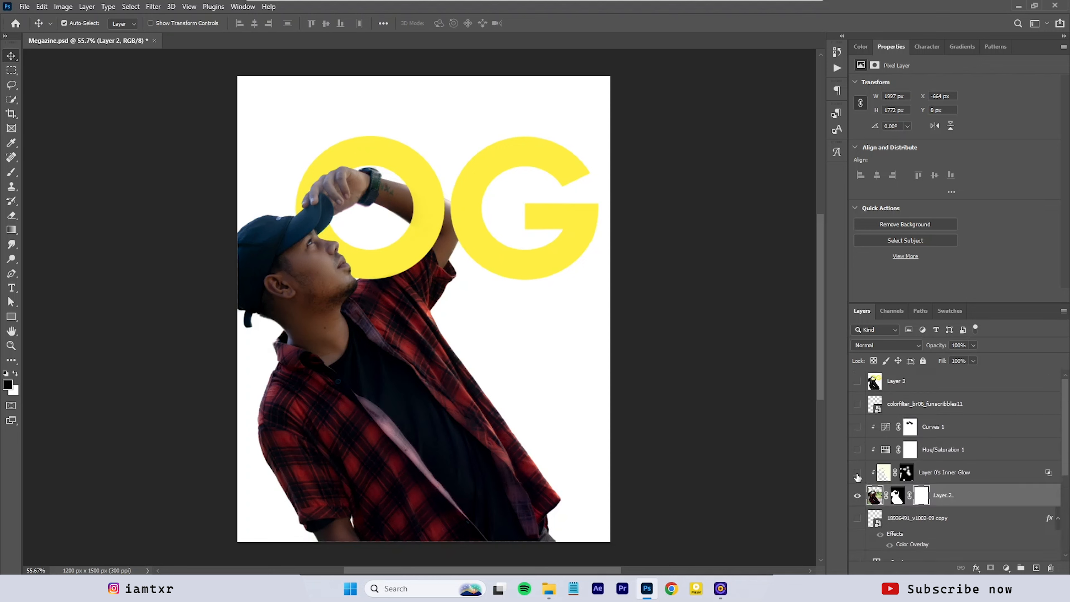
Step: Show the Layer 0's Inner Glow and Hue/Saturation 1 layers clipped to the photo, toggling each to compare its effect
{"action": "left_click", "coordinate": [856, 473]}
{"action": "left_click", "coordinate": [857, 473]}
{"action": "left_click", "coordinate": [857, 472]}
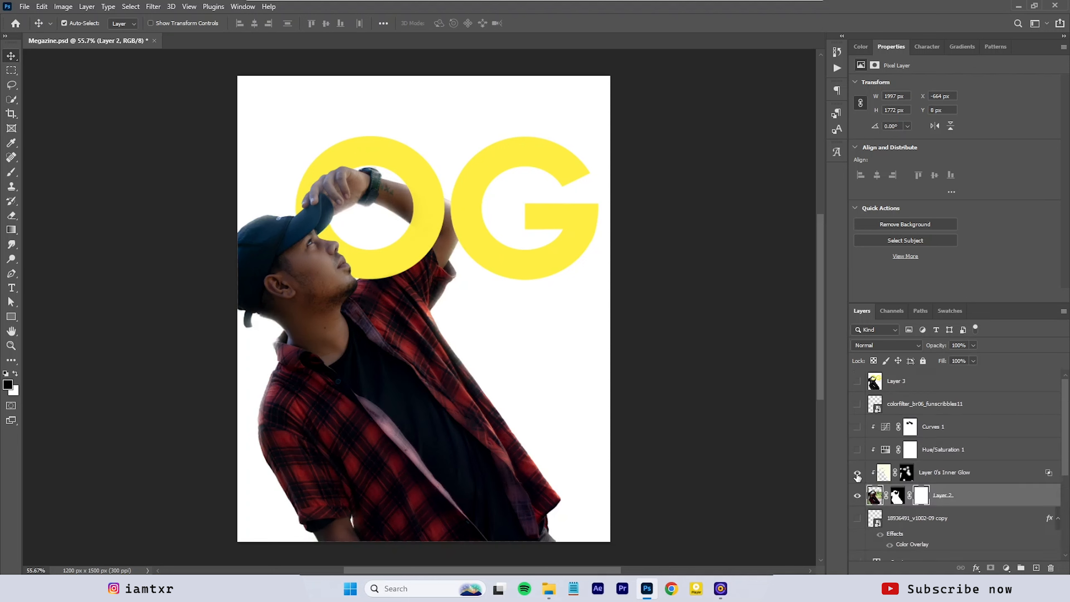
{"action": "left_click", "coordinate": [857, 450]}
{"action": "left_click", "coordinate": [857, 450]}
{"action": "left_click", "coordinate": [857, 450]}
Step: Show the Curves 1 adjustment, inspect its mask and curve, and toggle it to compare the contrast on the man
{"action": "left_click", "coordinate": [857, 427]}
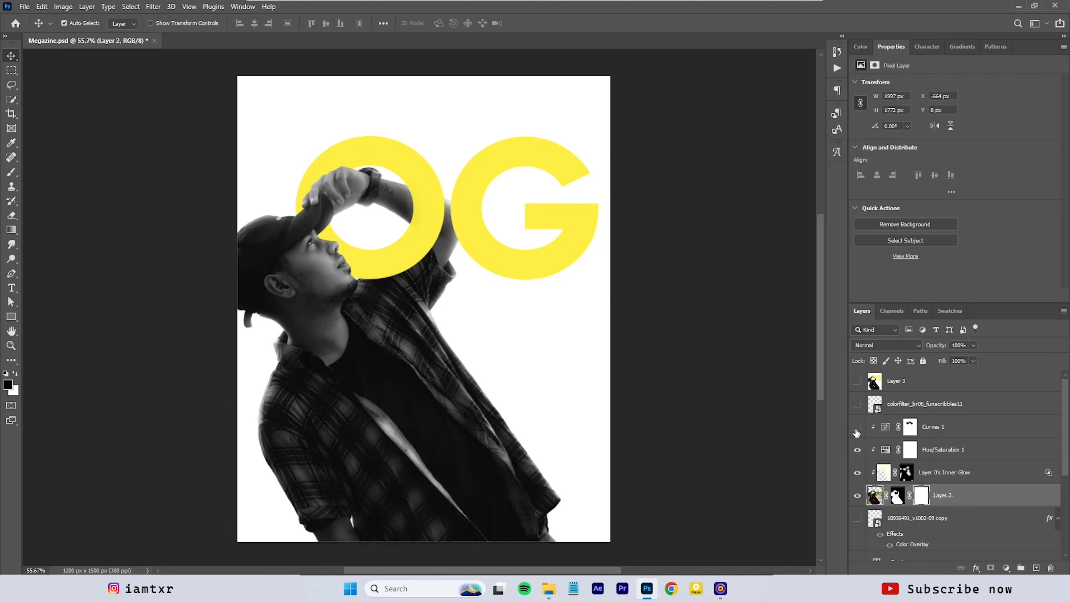
{"action": "left_click", "coordinate": [857, 428]}
{"action": "left_click", "coordinate": [857, 428]}
{"action": "left_click", "coordinate": [909, 426]}
{"action": "left_click", "coordinate": [885, 427]}
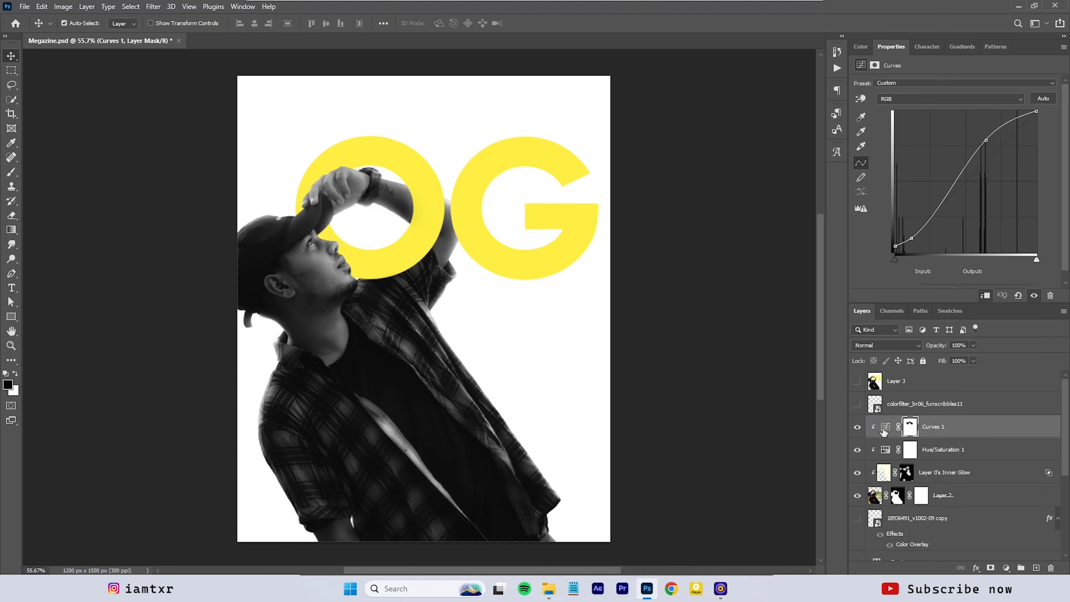
{"action": "left_click", "coordinate": [856, 427]}
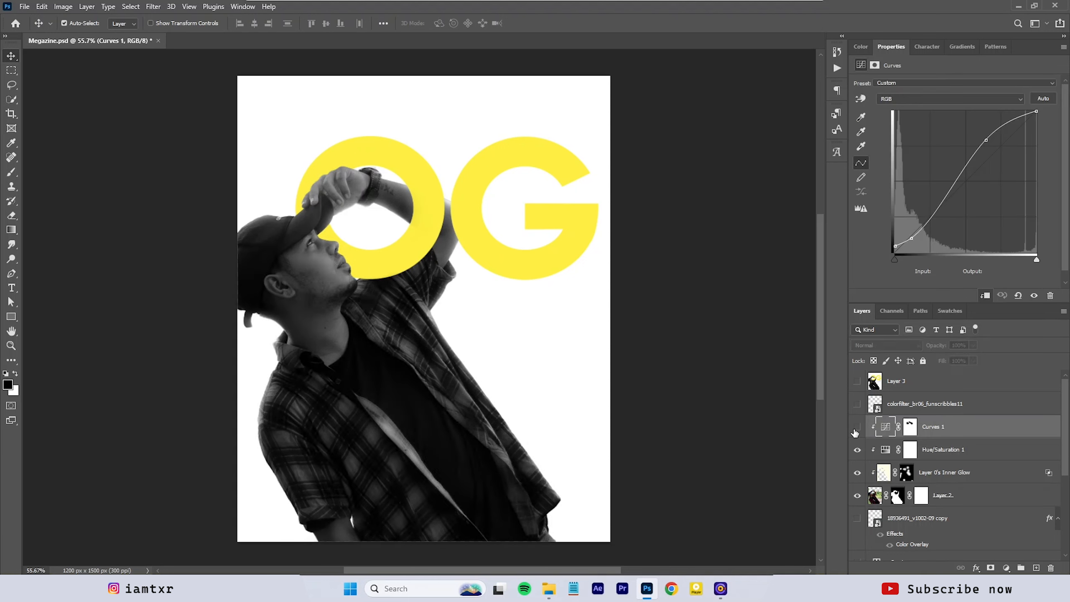
{"action": "left_click", "coordinate": [857, 427]}
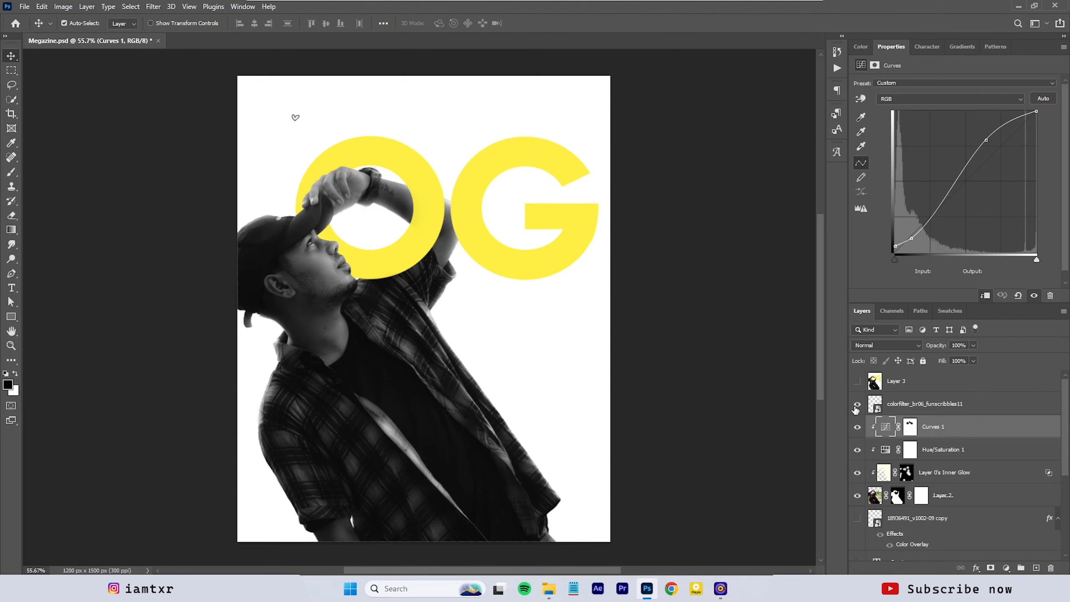
Step: Show the purple Artitst. text layer and the 18936491_v1002-09 copy scribble that underlines it
{"action": "scroll", "coordinate": [905, 493], "scroll_direction": "down", "scroll_amount": 5}
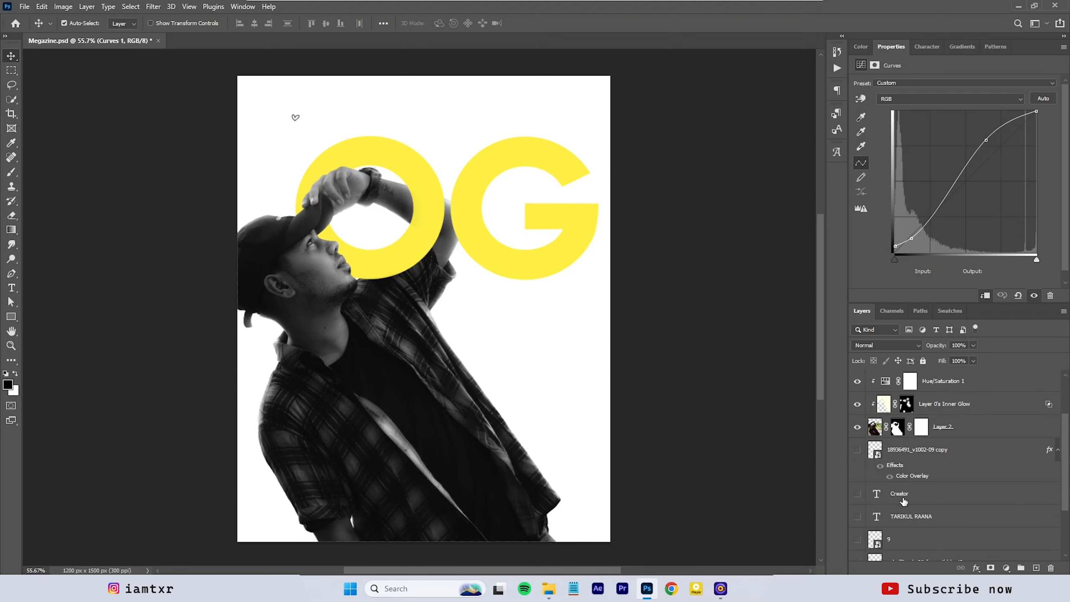
{"action": "left_click", "coordinate": [856, 503]}
{"action": "left_click", "coordinate": [901, 503]}
{"action": "scroll", "coordinate": [869, 442], "scroll_direction": "up", "scroll_amount": 3}
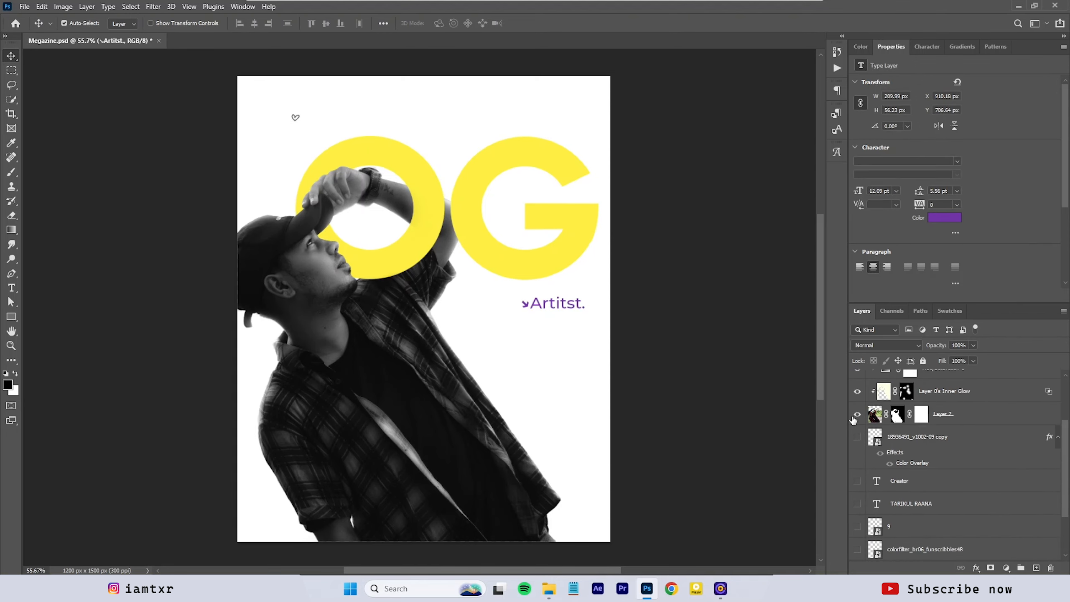
{"action": "scroll", "coordinate": [562, 317], "scroll_direction": "up", "scroll_amount": 4}
{"action": "left_click", "coordinate": [620, 307]}
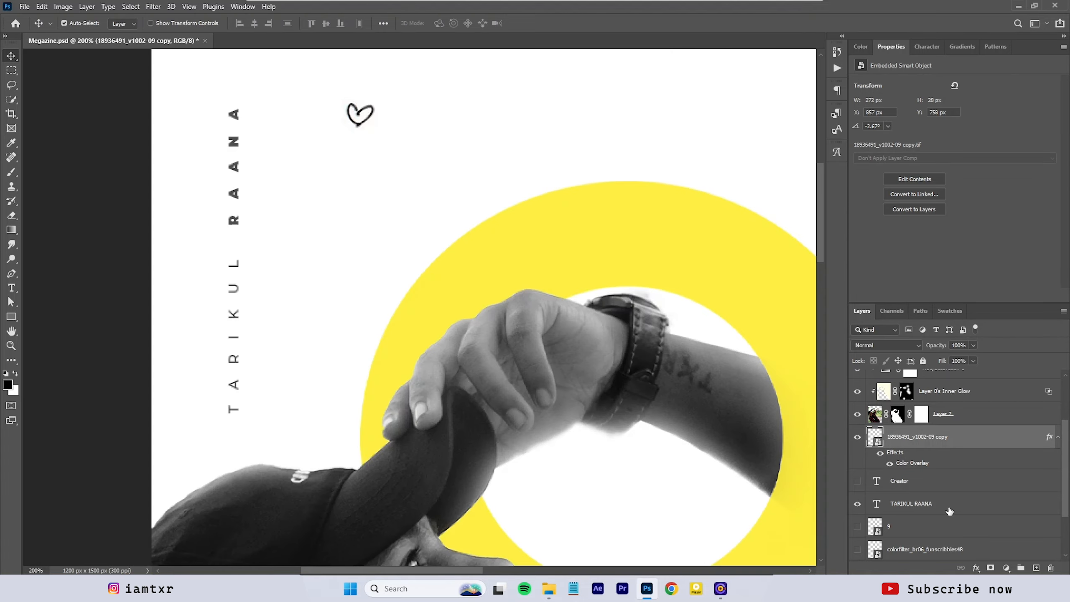
Step: Show the vertical name and Creator text layers along the poster's left edge and inspect them up close
{"action": "left_click", "coordinate": [909, 504]}
{"action": "left_click", "coordinate": [857, 504]}
{"action": "left_click", "coordinate": [857, 503]}
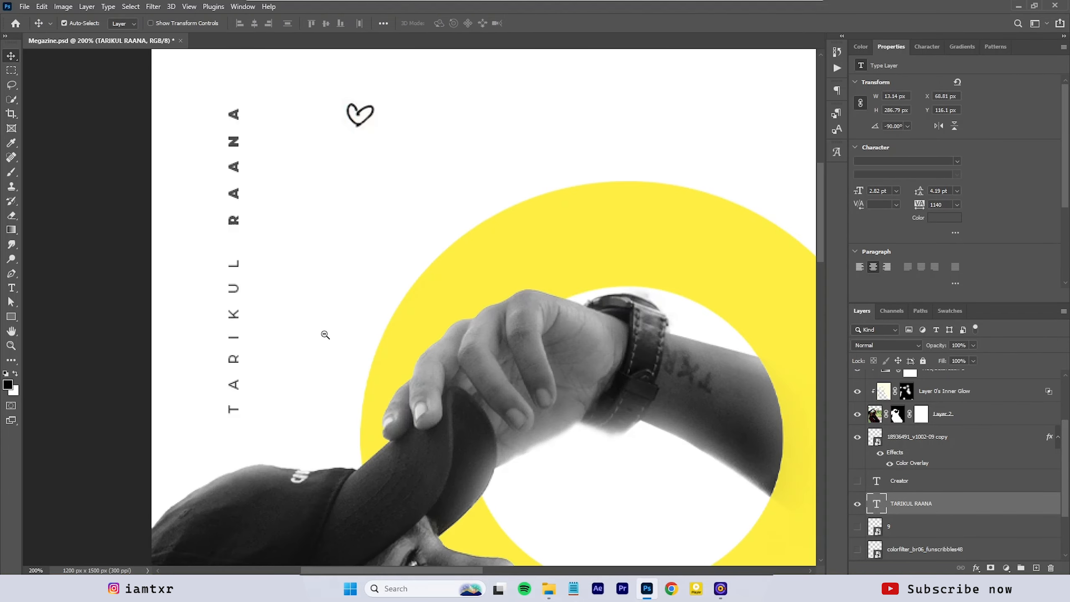
{"action": "scroll", "coordinate": [395, 394], "scroll_direction": "down", "scroll_amount": 2}
{"action": "scroll", "coordinate": [396, 394], "scroll_direction": "down", "scroll_amount": 1}
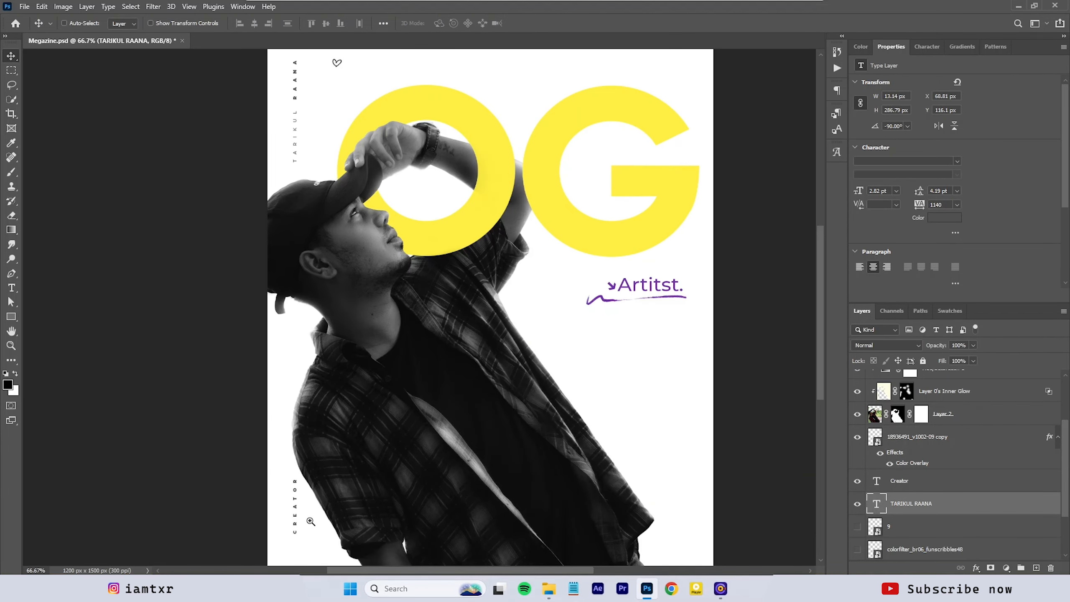
{"action": "scroll", "coordinate": [310, 521], "scroll_direction": "up", "scroll_amount": 1}
{"action": "scroll", "coordinate": [306, 499], "scroll_direction": "down", "scroll_amount": 1}
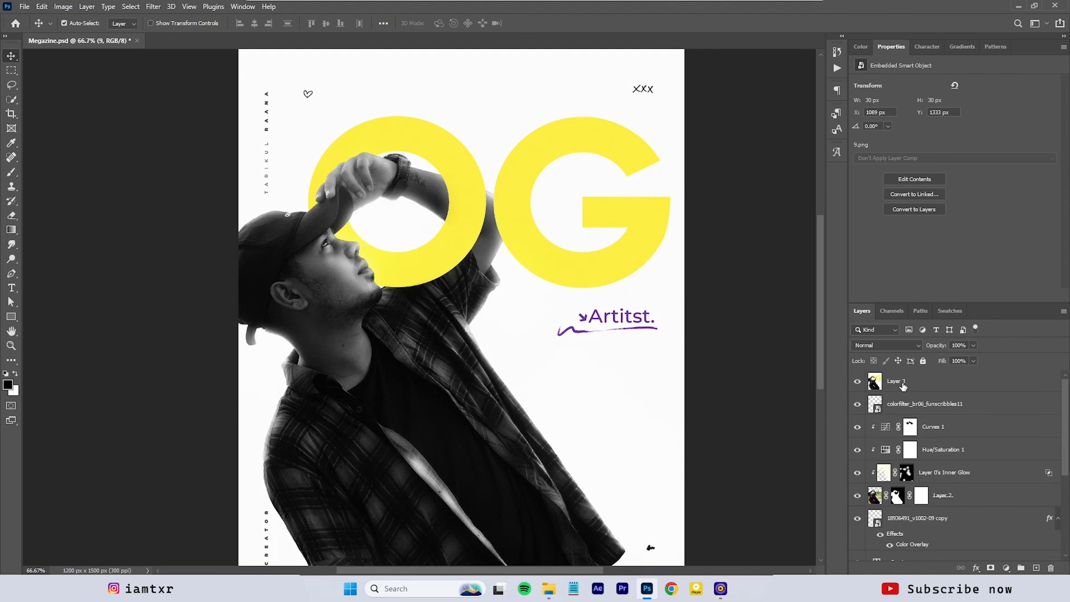
Step: Select Layer 3 at the top of the layer stack and examine the finished magazine poster up close
{"action": "key", "text": "ctrl+shift+alt+e"}
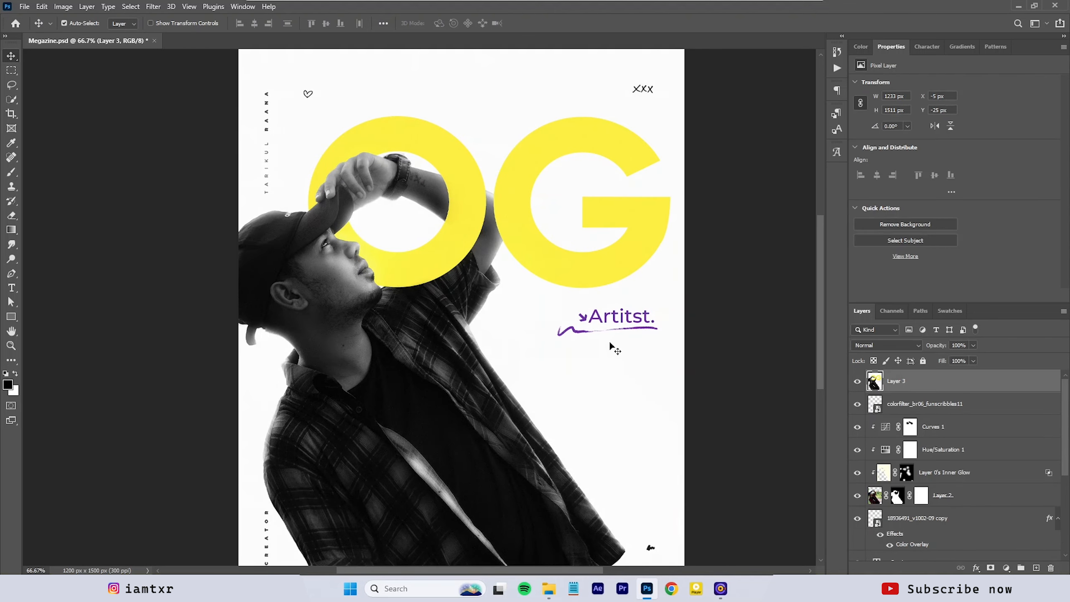
{"action": "scroll", "coordinate": [337, 256], "scroll_direction": "up", "scroll_amount": 2}
{"action": "left_click_drag", "start_coordinate": [337, 256], "coordinate": [332, 282]}
{"action": "scroll", "coordinate": [334, 286], "scroll_direction": "down", "scroll_amount": 1}
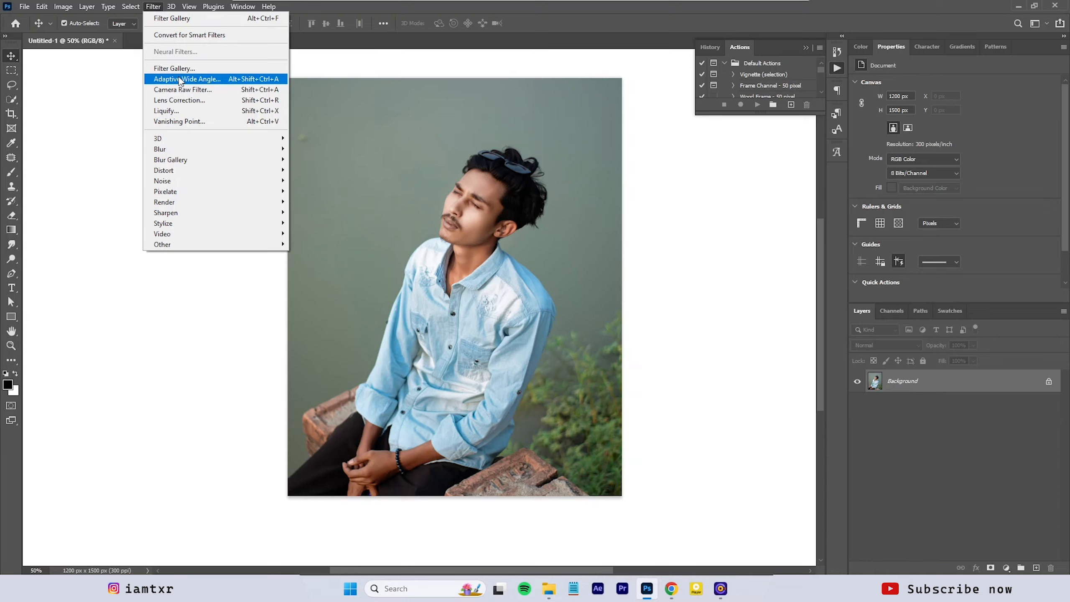
Step: With the Camera Raw Filter's Color Mixer, set greens and aquas saturation to -100 and fully desaturate blues, purples and magentas
{"action": "left_click", "coordinate": [183, 90]}
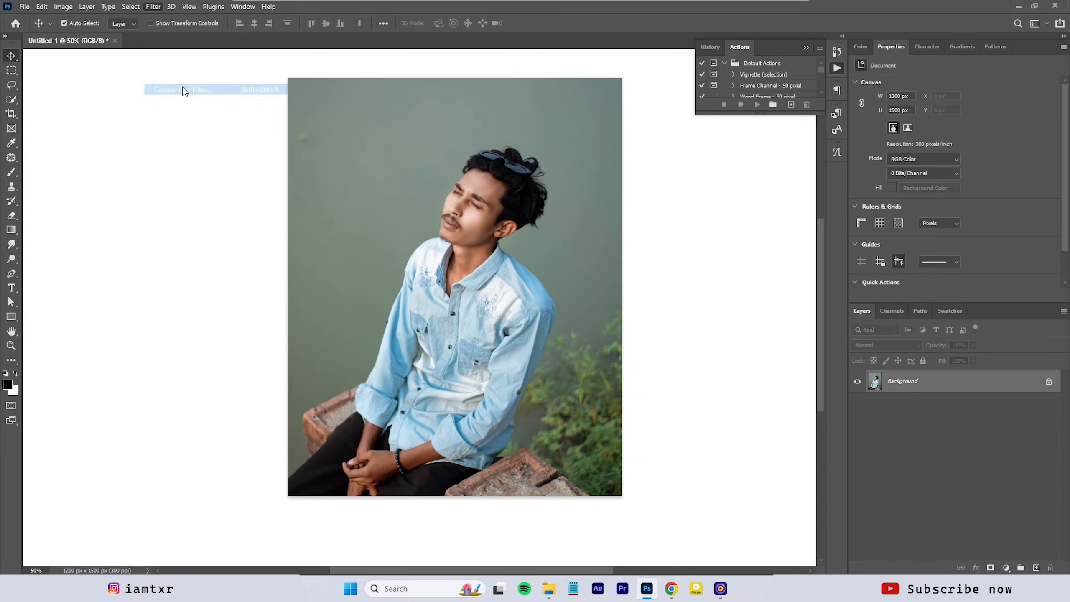
{"action": "left_click", "coordinate": [932, 282]}
{"action": "left_click_drag", "start_coordinate": [956, 365], "coordinate": [894, 383]}
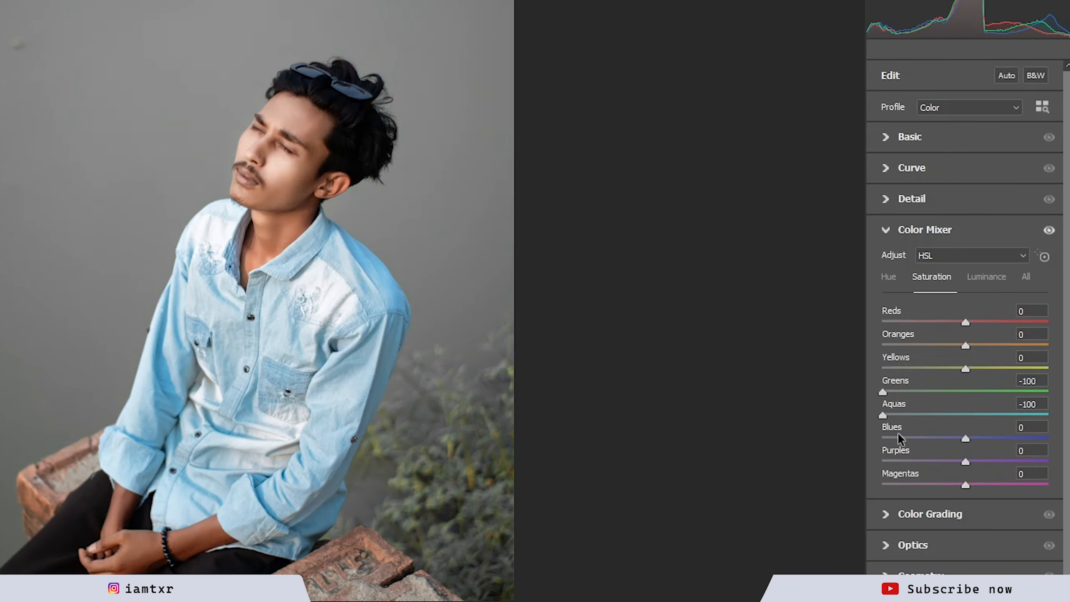
{"action": "left_click_drag", "start_coordinate": [898, 439], "coordinate": [882, 439]}
{"action": "left_click_drag", "start_coordinate": [895, 462], "coordinate": [882, 485]}
{"action": "left_click_drag", "start_coordinate": [910, 368], "coordinate": [1035, 566]}
{"action": "left_click", "coordinate": [974, 559]}
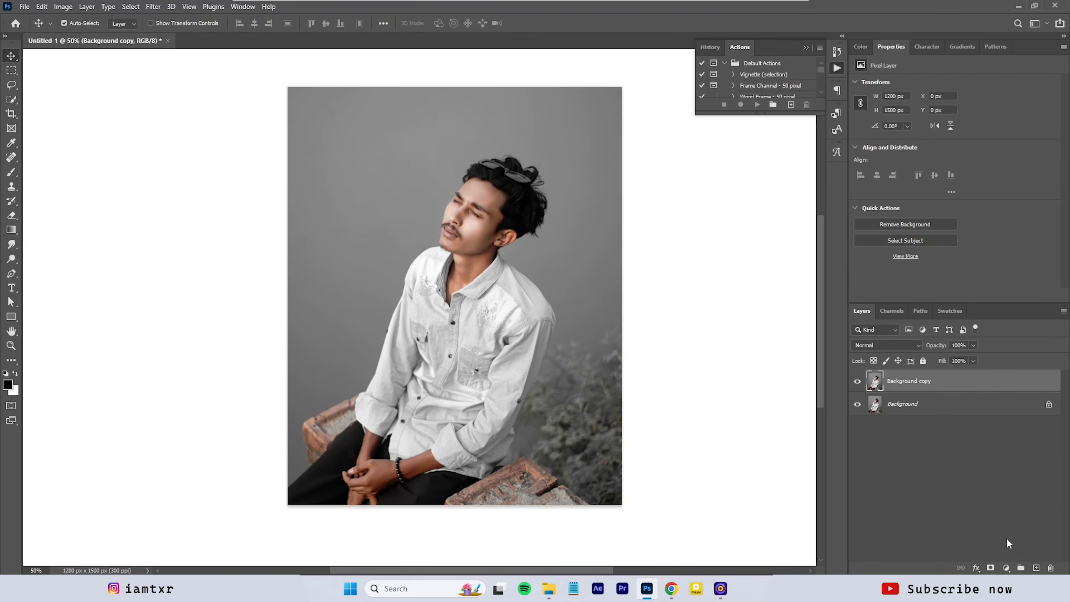
Step: Select the man with Select Subject and turn the selection into a layer mask on the Background copy
{"action": "left_click", "coordinate": [130, 6]}
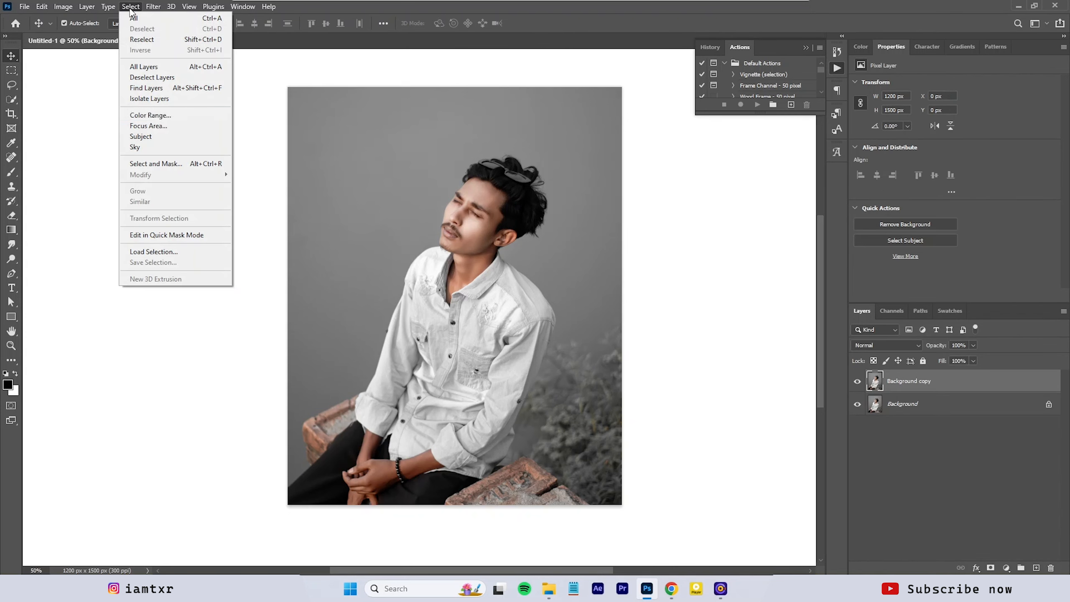
{"action": "left_click", "coordinate": [159, 133]}
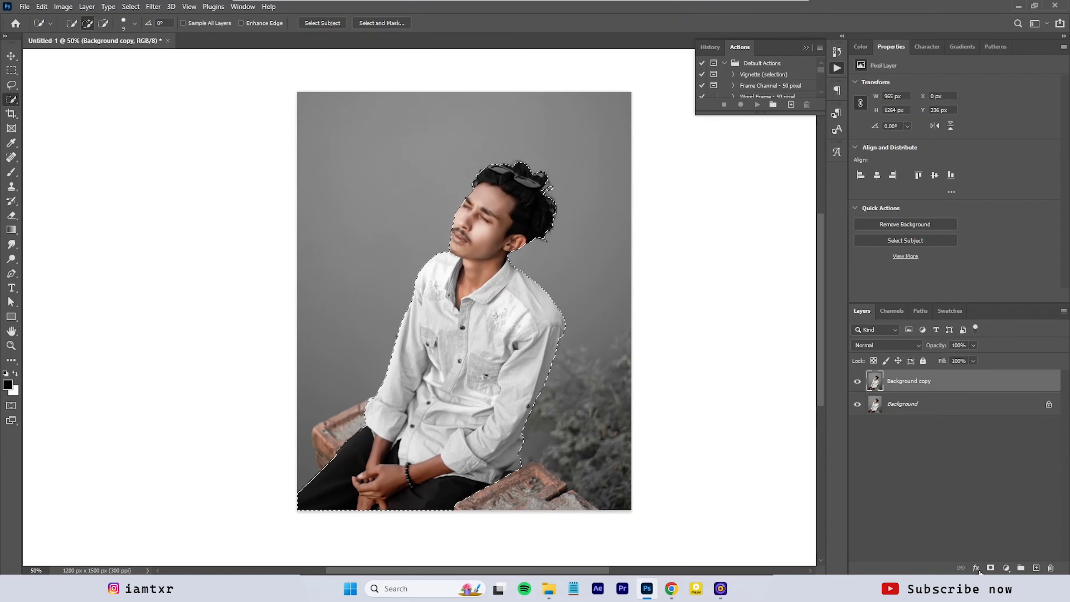
{"action": "left_click", "coordinate": [989, 568]}
Step: Add a dark red Solid Color fill layer directly above the Background layer, behind the masked man
{"action": "left_click", "coordinate": [948, 403]}
{"action": "left_click", "coordinate": [1006, 568]}
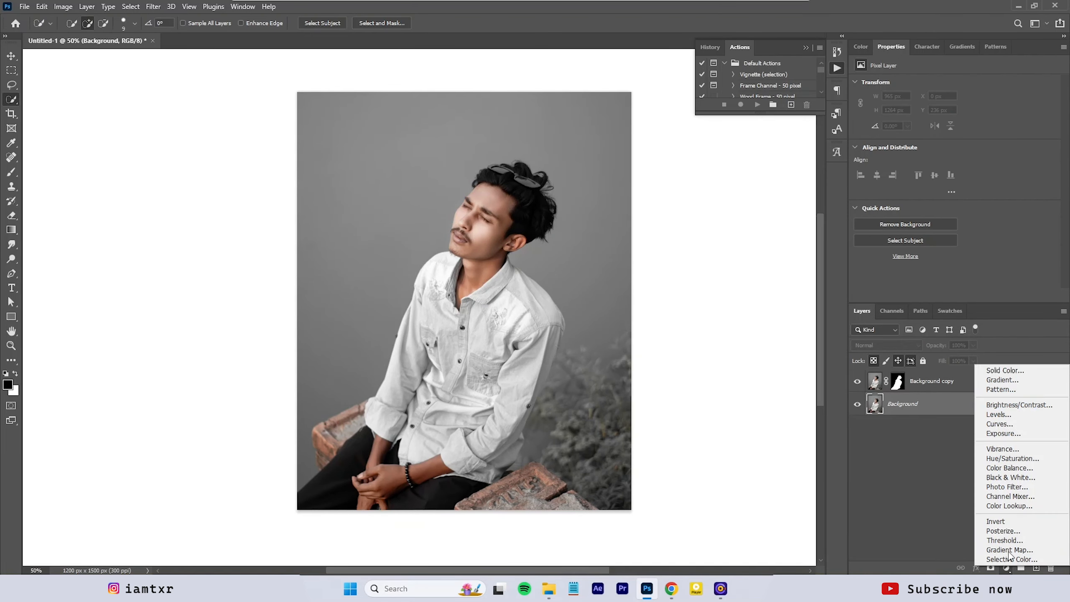
{"action": "left_click", "coordinate": [987, 373]}
{"action": "left_click", "coordinate": [880, 204]}
{"action": "left_click_drag", "start_coordinate": [866, 227], "coordinate": [887, 278]}
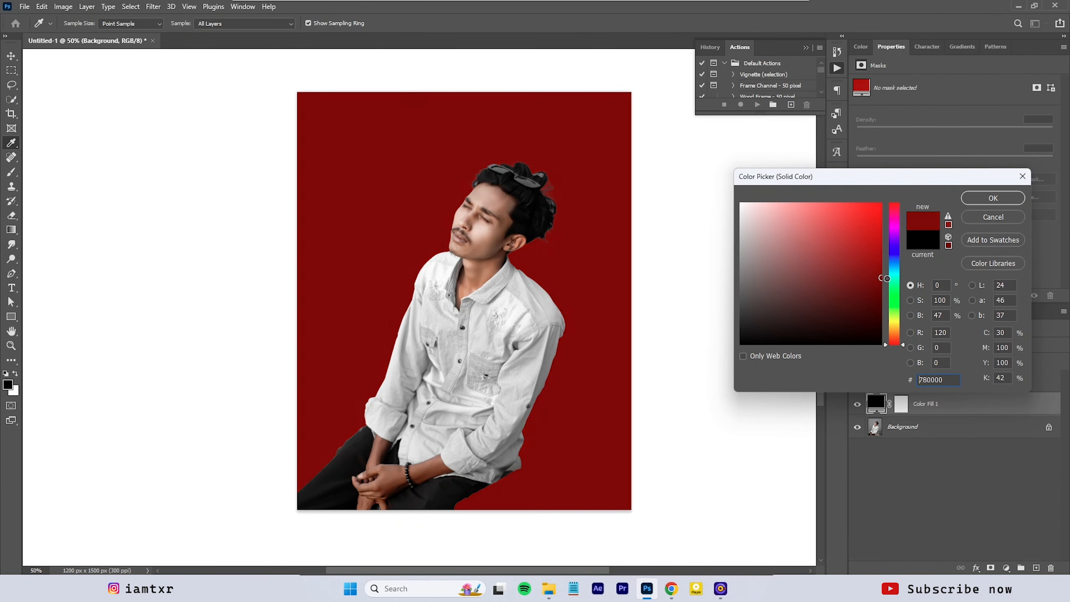
{"action": "left_click", "coordinate": [972, 200]}
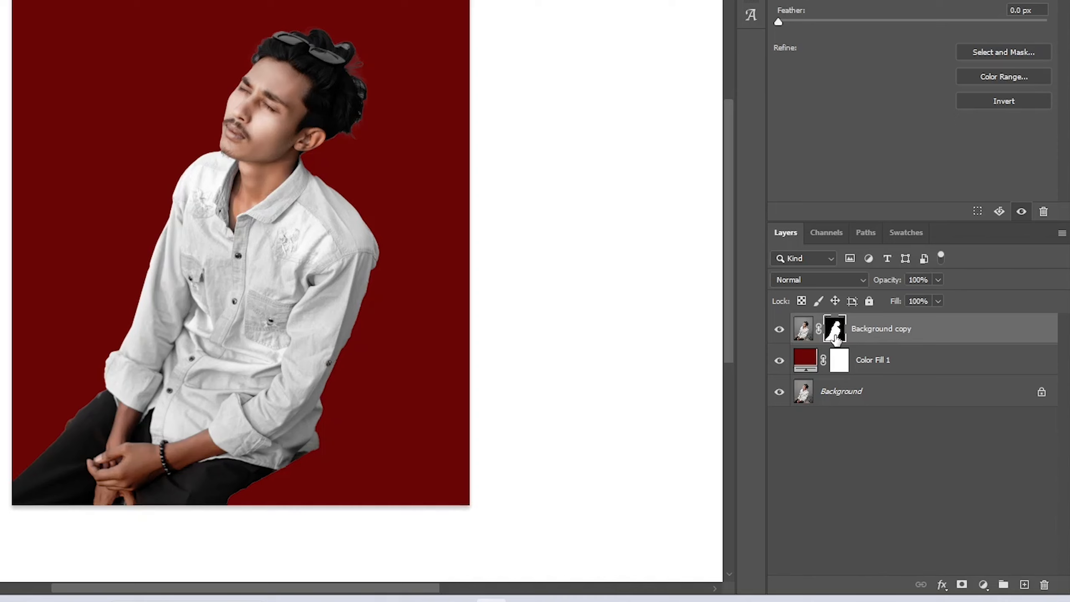
Step: Open the Background copy's layer mask in Select and Mask to refine the man's cut-out
{"action": "right_click", "coordinate": [901, 385]}
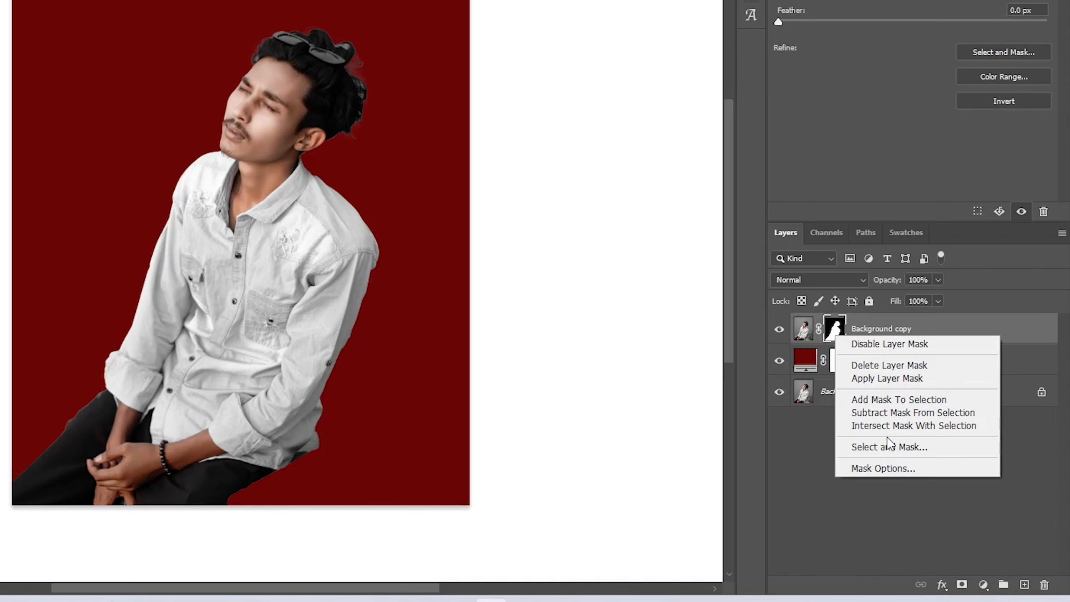
{"action": "left_click", "coordinate": [941, 471]}
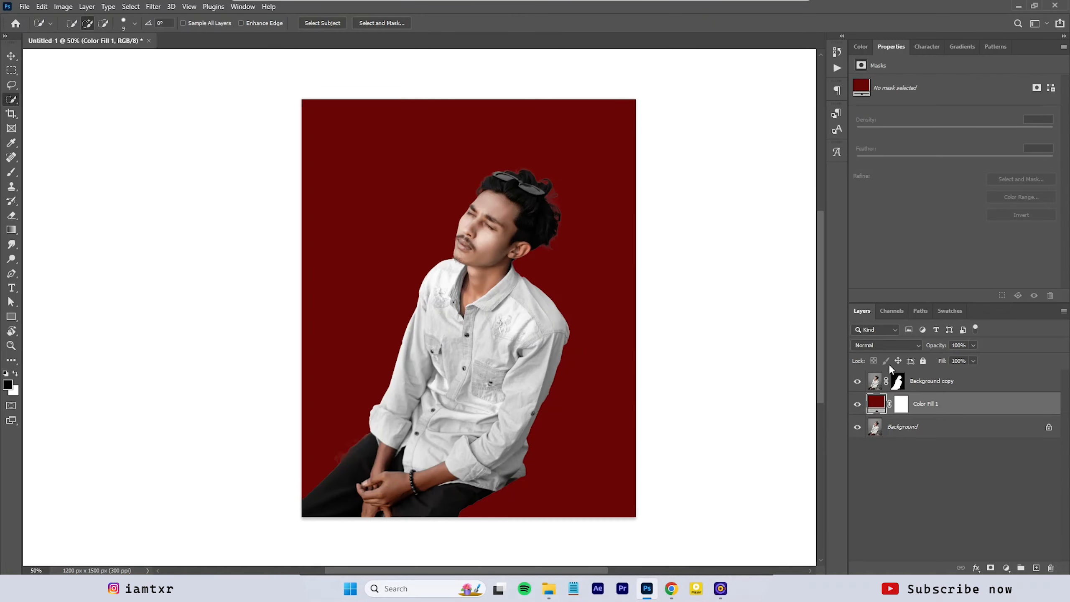
Step: Set the Color Fill 1 layer's blend mode to Soft Light and toggle its visibility to compare the tint
{"action": "left_click", "coordinate": [889, 347]}
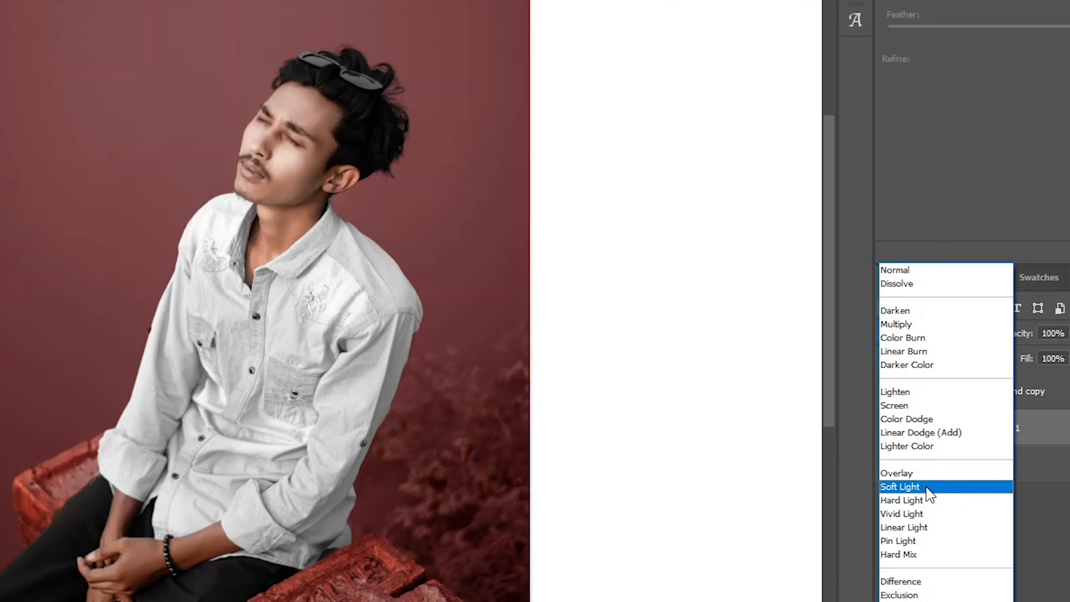
{"action": "left_click", "coordinate": [926, 486]}
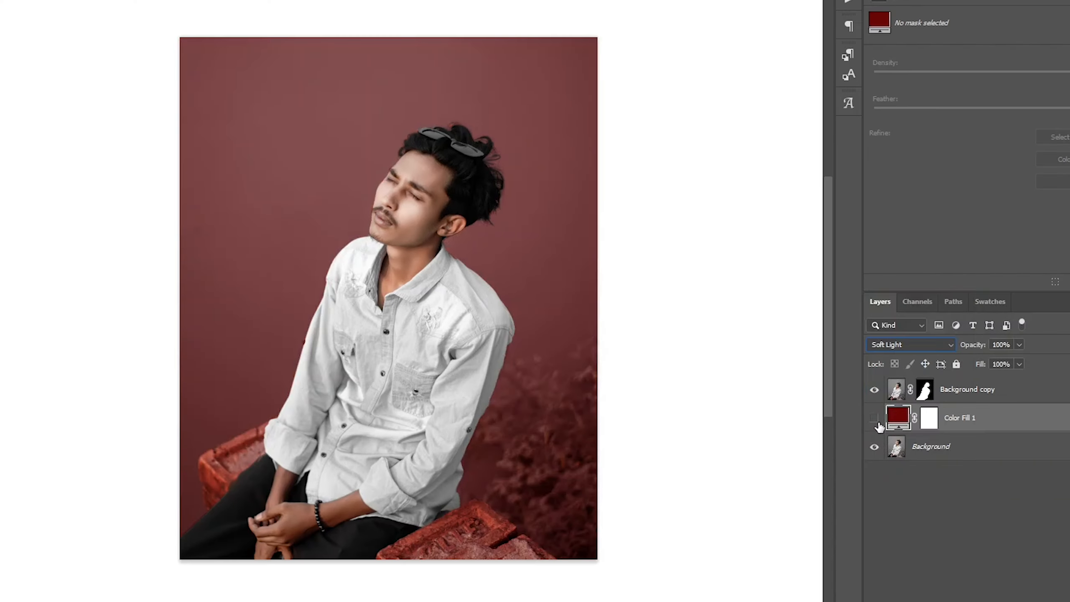
{"action": "left_click", "coordinate": [875, 420]}
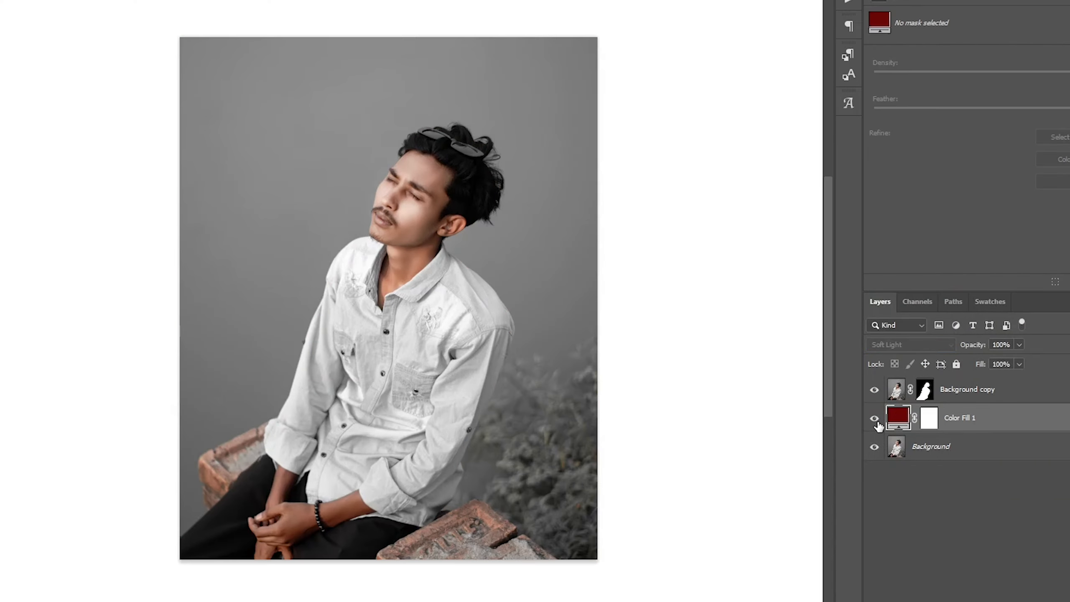
{"action": "left_click", "coordinate": [874, 419]}
Step: Place the close-up-photography-negative texture beneath the man's layer, rotated -90° over the whole canvas, and set its blend mode to Color Dodge
{"action": "left_click_drag", "start_coordinate": [306, 415], "coordinate": [507, 415]}
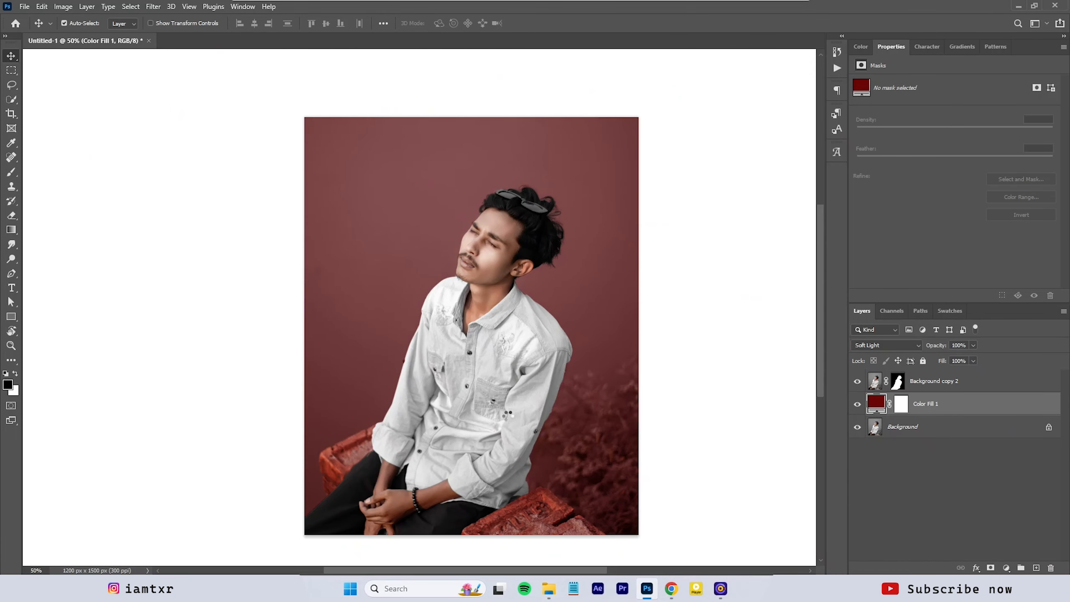
{"action": "right_click", "coordinate": [486, 361]}
{"action": "left_click", "coordinate": [536, 236]}
{"action": "left_click_drag", "start_coordinate": [742, 301], "coordinate": [913, 301]}
{"action": "left_click_drag", "start_coordinate": [864, 339], "coordinate": [794, 368]}
{"action": "right_click", "coordinate": [673, 177]}
{"action": "left_click", "coordinate": [716, 413]}
{"action": "left_click_drag", "start_coordinate": [716, 379], "coordinate": [688, 303]}
{"action": "left_click_drag", "start_coordinate": [270, 597], "coordinate": [242, 601]}
{"action": "key", "text": "Return"}
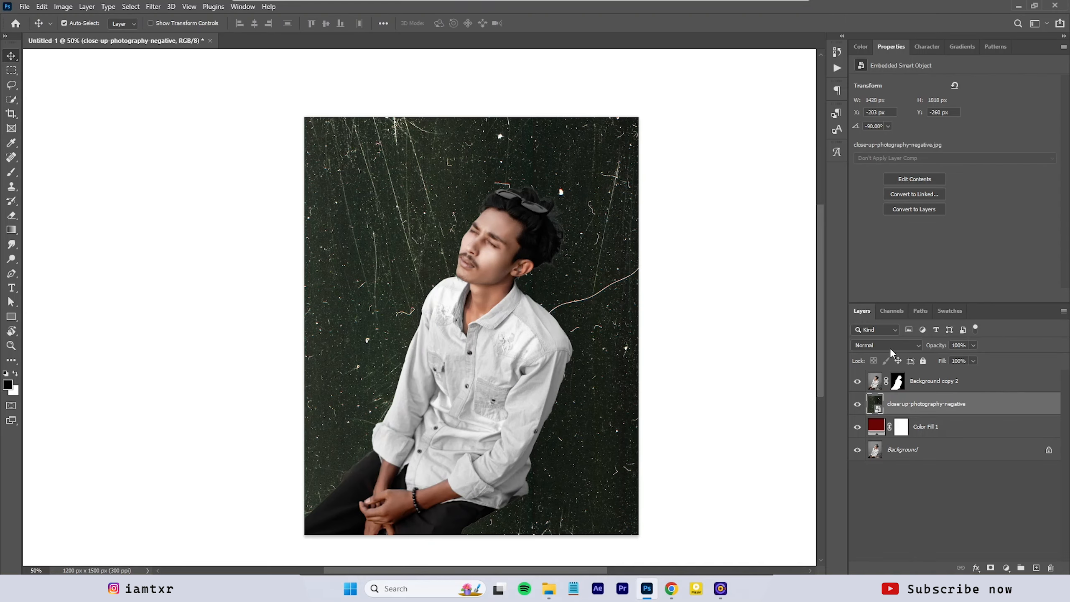
{"action": "left_click", "coordinate": [889, 347]}
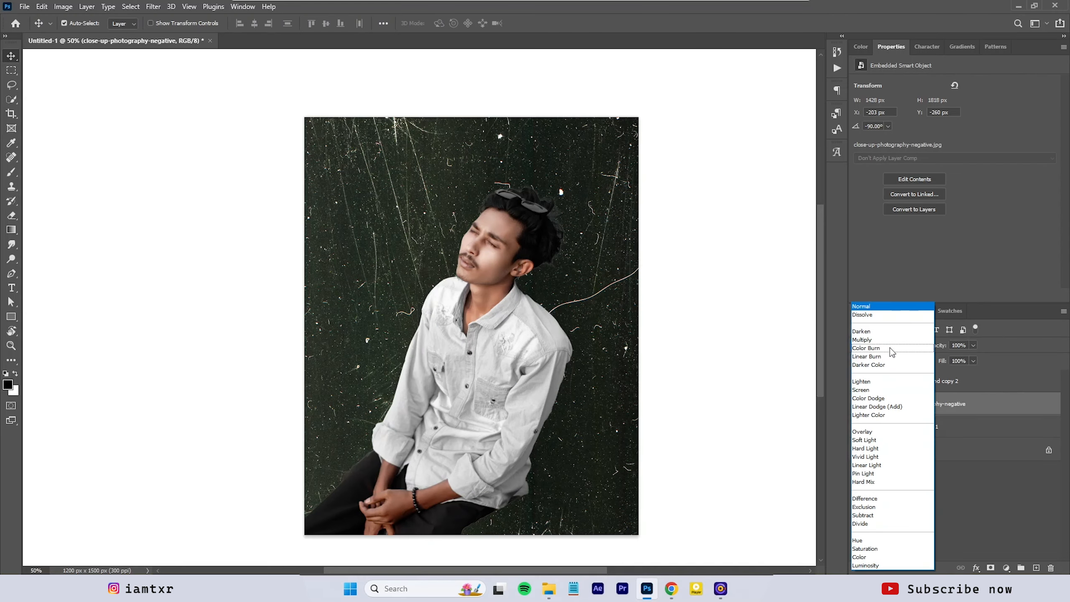
{"action": "left_click", "coordinate": [876, 398]}
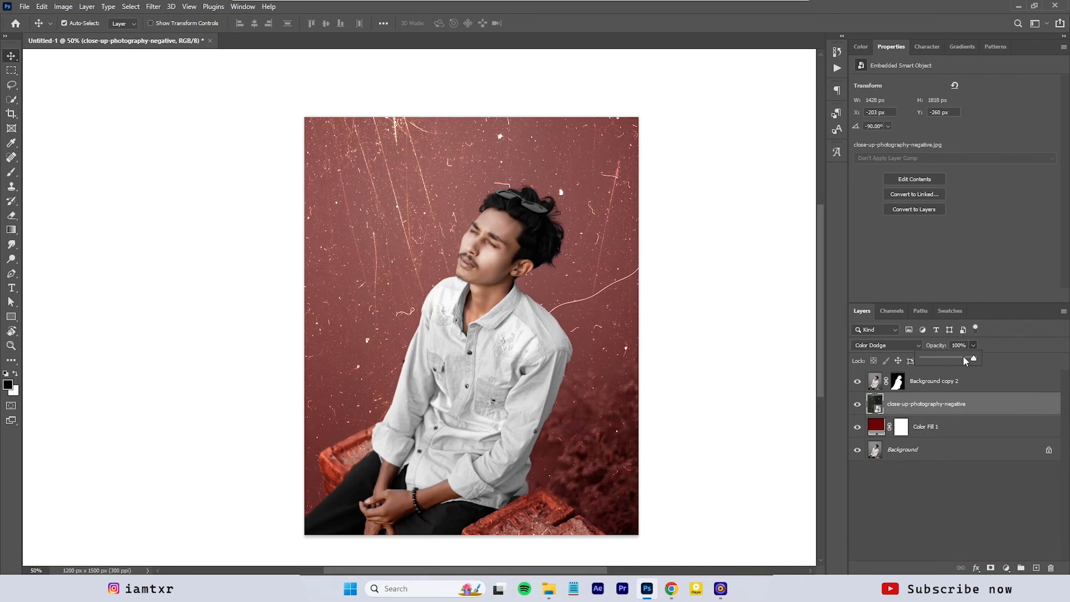
Step: Add an Exposure adjustment layer directly above the Background layer and lower the exposure to darken the backdrop
{"action": "left_click", "coordinate": [925, 427]}
{"action": "left_click", "coordinate": [926, 450]}
{"action": "left_click", "coordinate": [1006, 568]}
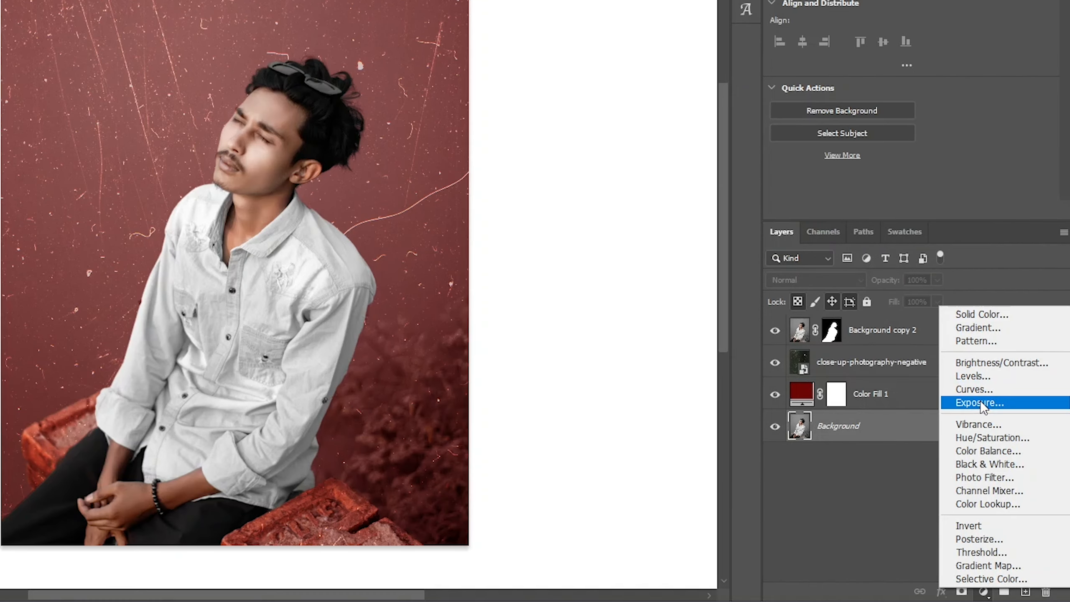
{"action": "left_click", "coordinate": [980, 403]}
{"action": "left_click_drag", "start_coordinate": [910, 157], "coordinate": [874, 159]}
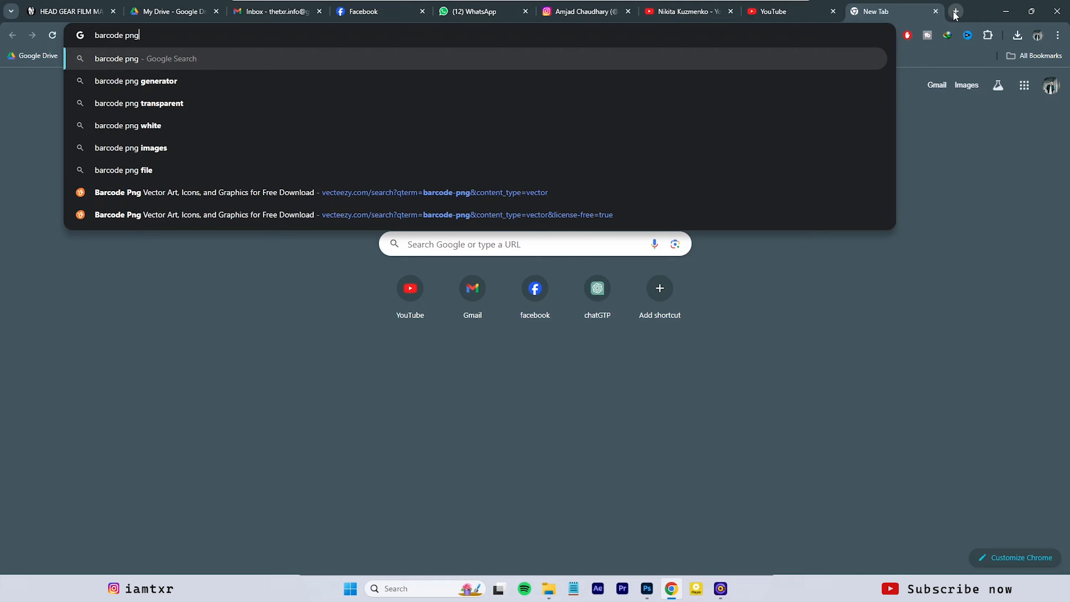
Step: Switch to Chrome, search Google for barcode images and save Accusoft's Code 32 barcode picture
{"action": "key", "text": "Return"}
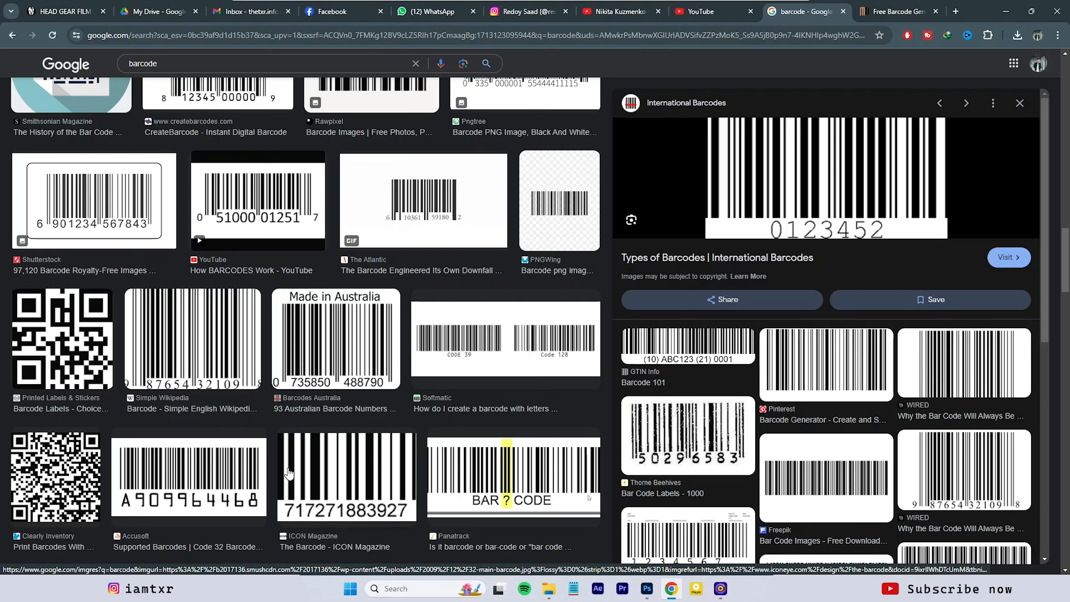
{"action": "left_click", "coordinate": [189, 476]}
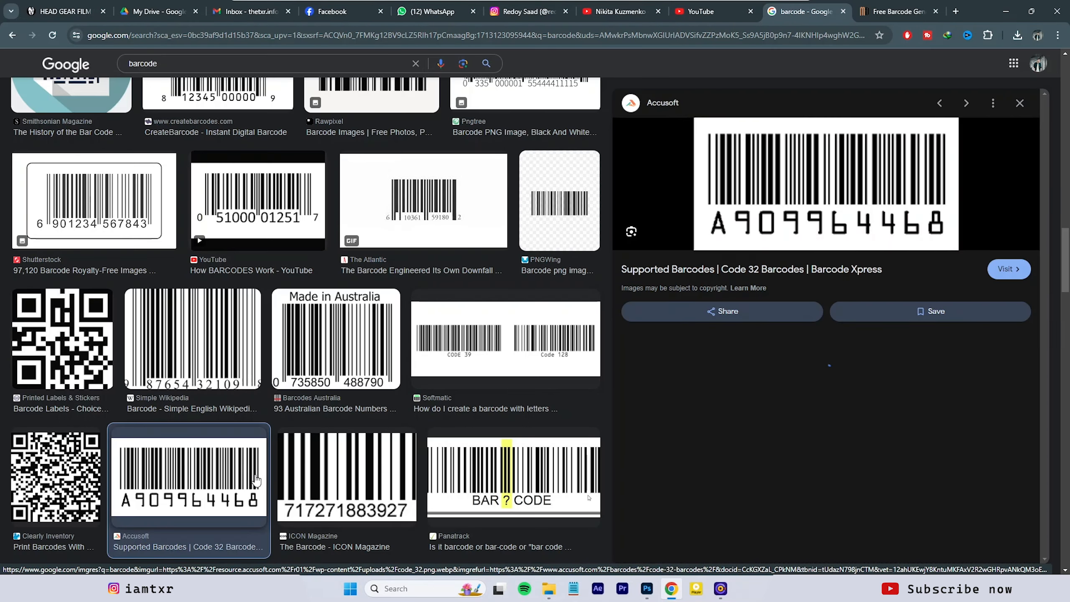
{"action": "right_click", "coordinate": [788, 189]}
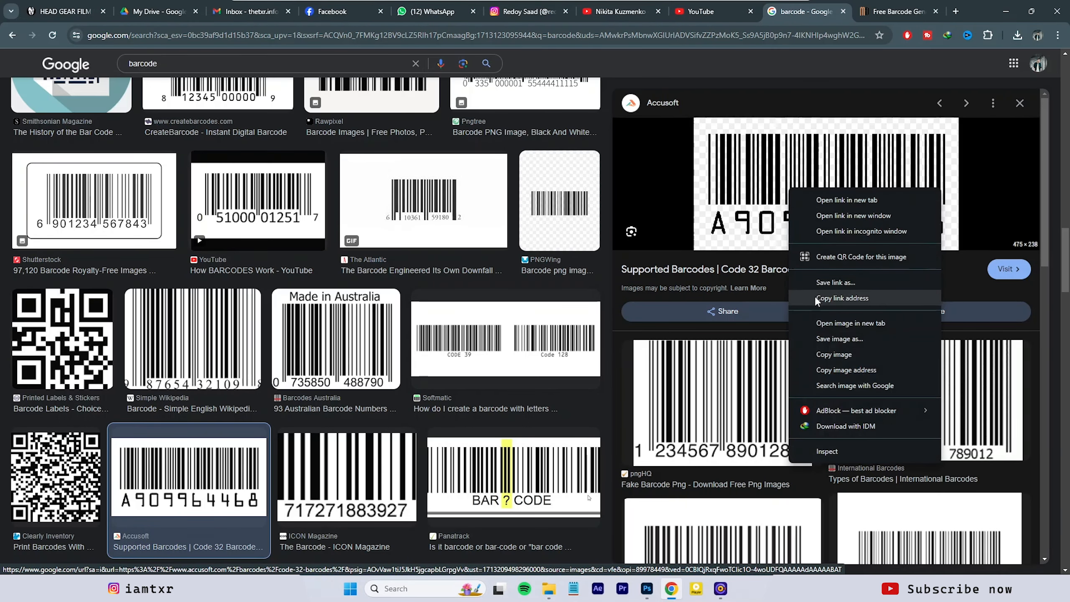
{"action": "left_click", "coordinate": [823, 338]}
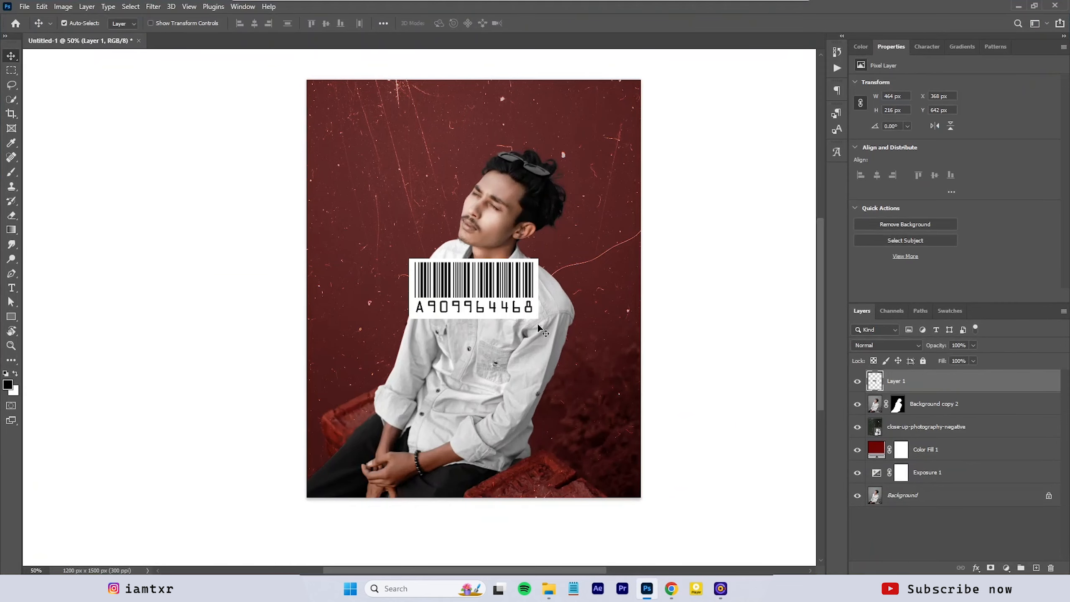
Step: Back in Photoshop, move the barcode over the man's face and fit a white rounded rectangle behind it on a new layer
{"action": "left_click_drag", "start_coordinate": [505, 305], "coordinate": [517, 270]}
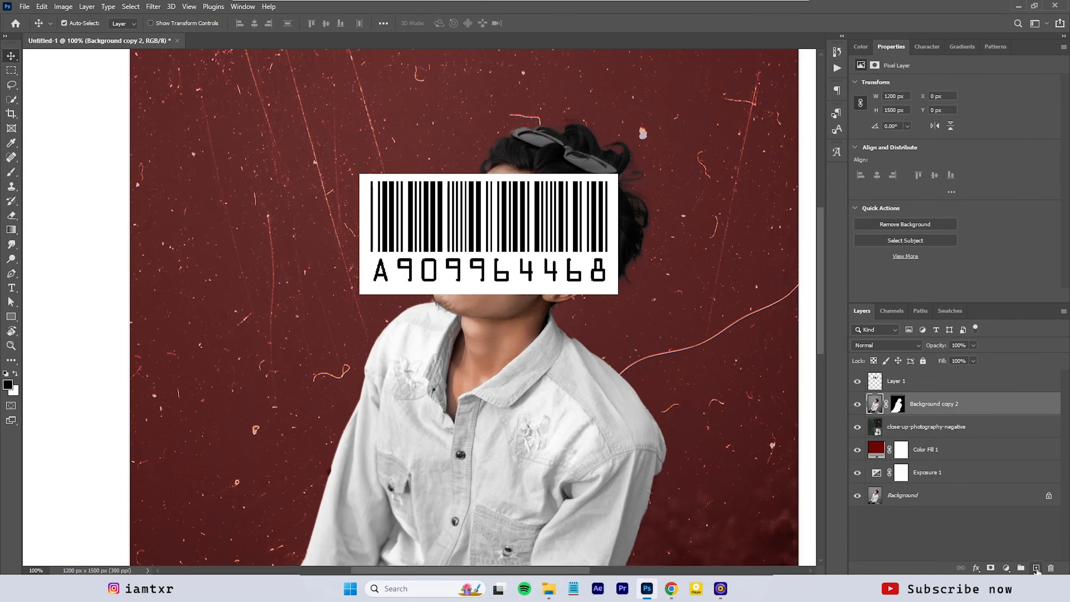
{"action": "left_click", "coordinate": [1036, 568]}
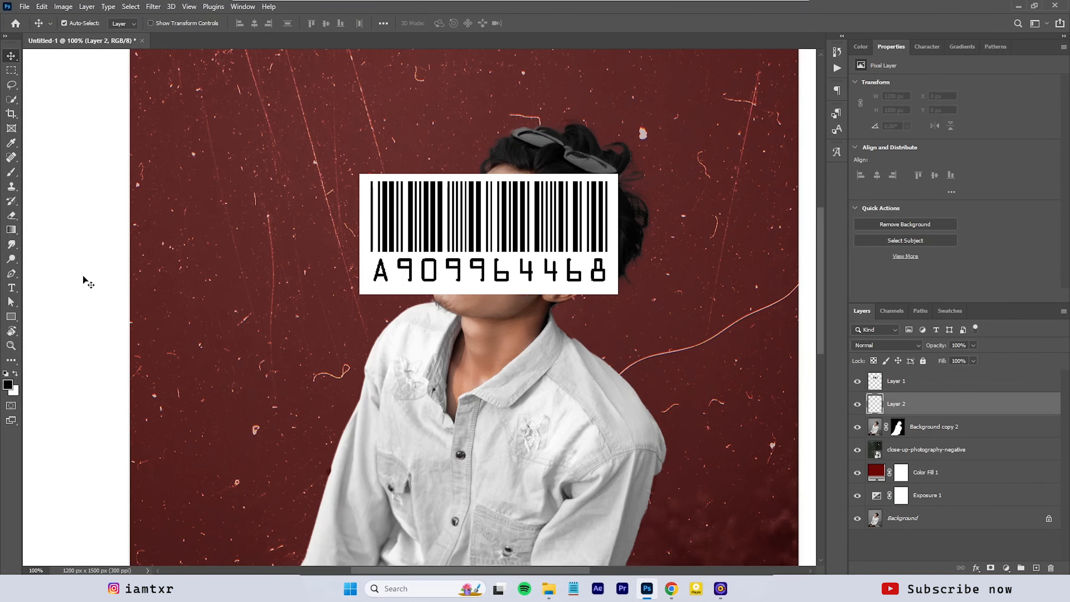
{"action": "right_click", "coordinate": [11, 315]}
{"action": "left_click", "coordinate": [47, 317]}
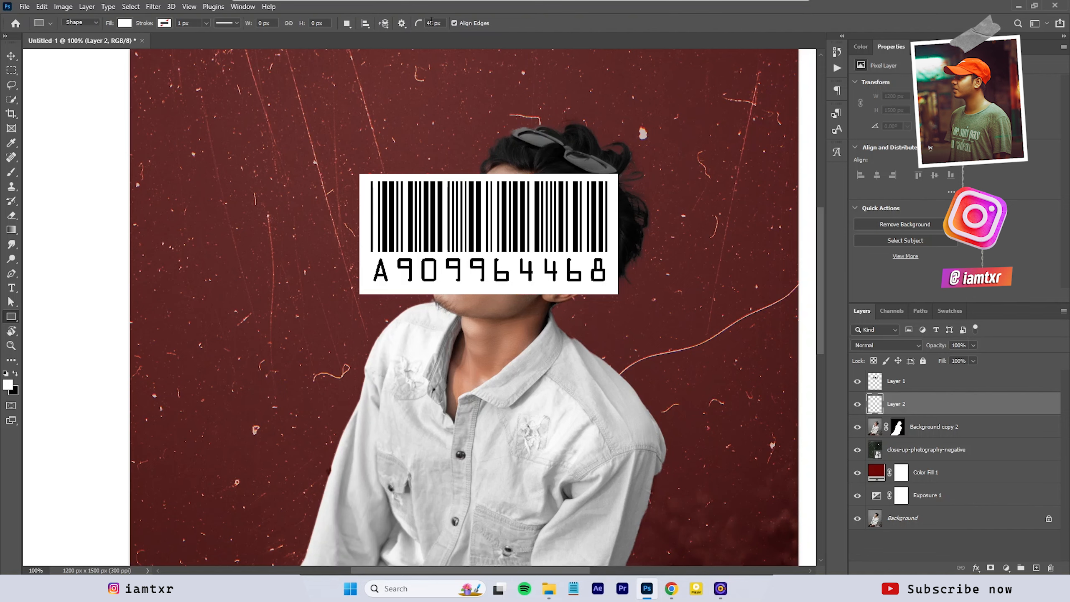
{"action": "left_click_drag", "start_coordinate": [352, 168], "coordinate": [629, 302]}
{"action": "key", "text": "ctrl+t"}
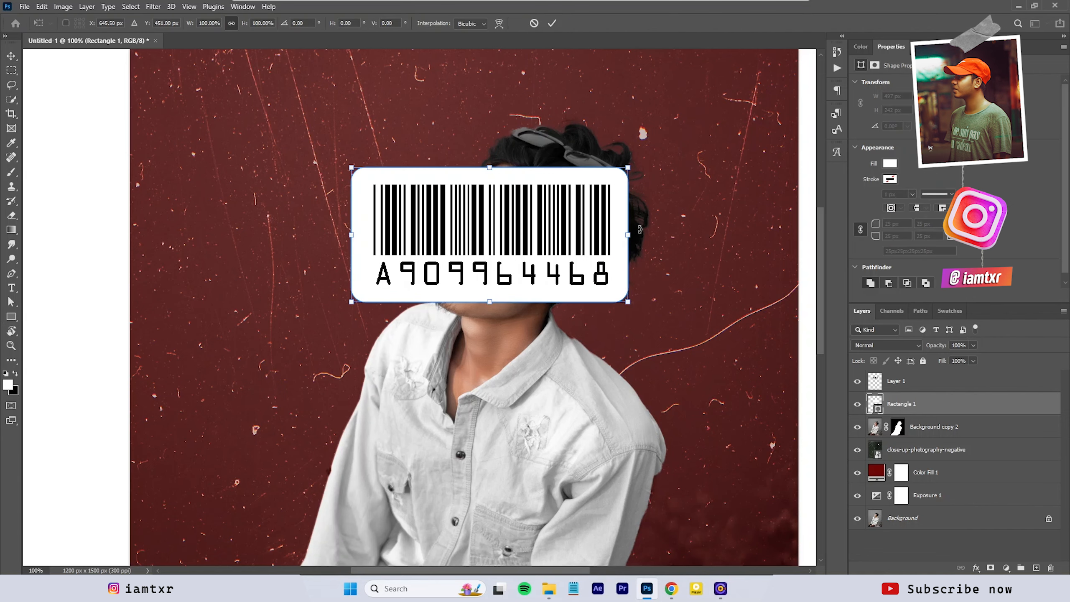
{"action": "mouse_move", "coordinate": [630, 237]}
{"action": "left_mouse_down"}
{"action": "mouse_move", "coordinate": [666, 240]}
{"action": "mouse_move", "coordinate": [628, 254]}
{"action": "mouse_move", "coordinate": [567, 235]}
{"action": "left_mouse_up"}
{"action": "key", "text": "Return"}
Step: Merge the barcode with the white rectangle and transform it into a small tilted label covering the man's eyes
{"action": "left_click", "coordinate": [931, 388], "text": "shift"}
{"action": "key", "text": "ctrl+e"}
{"action": "key", "text": "ctrl+t"}
{"action": "left_click_drag", "start_coordinate": [678, 265], "coordinate": [651, 267]}
{"action": "left_click_drag", "start_coordinate": [679, 249], "coordinate": [661, 335]}
{"action": "left_click_drag", "start_coordinate": [630, 336], "coordinate": [563, 297]}
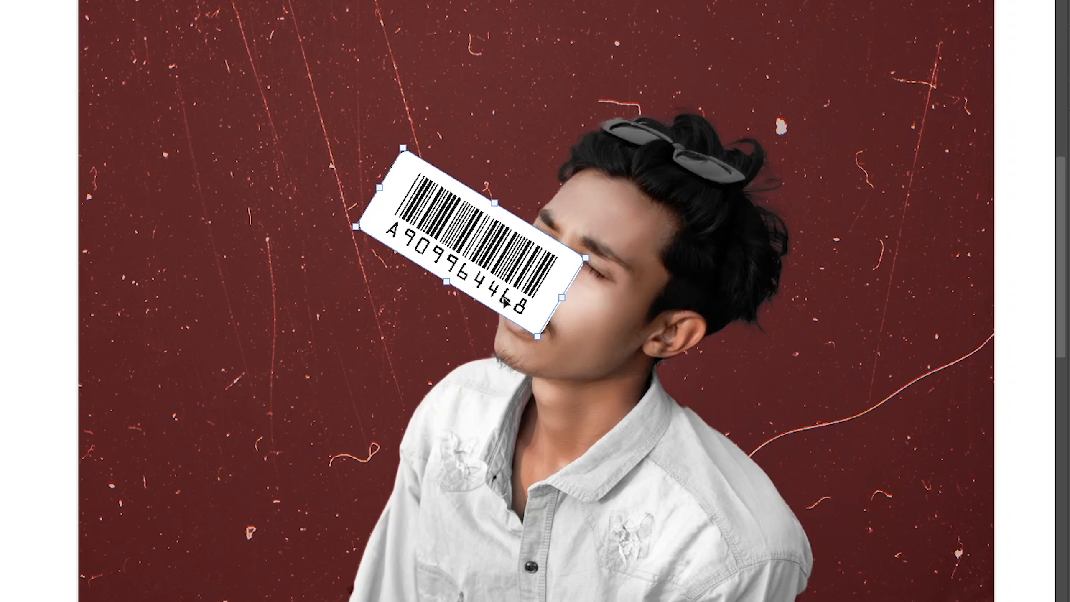
{"action": "left_click_drag", "start_coordinate": [506, 278], "coordinate": [617, 287]}
{"action": "left_click_drag", "start_coordinate": [673, 307], "coordinate": [644, 288]}
{"action": "left_click_drag", "start_coordinate": [616, 281], "coordinate": [625, 281]}
{"action": "left_click_drag", "start_coordinate": [655, 291], "coordinate": [664, 297]}
{"action": "key", "text": "Return"}
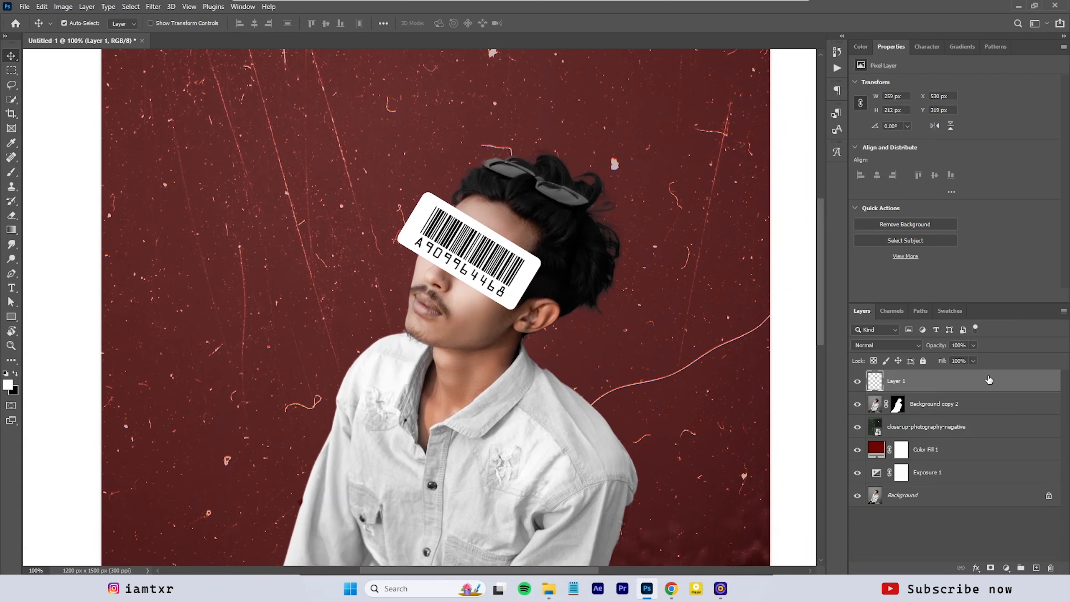
Step: Add a black Multiply Drop Shadow to the barcode layer with 58% opacity, 16 px distance, 1% spread and 16 px size
{"action": "double_click", "coordinate": [987, 379]}
{"action": "left_click", "coordinate": [699, 274]}
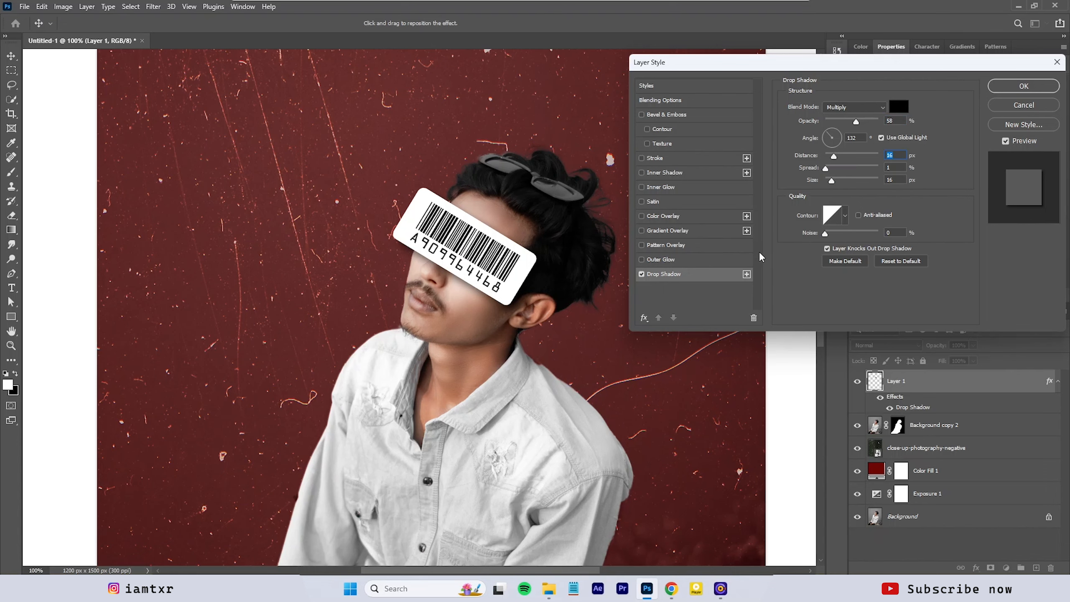
{"action": "key", "text": "Return"}
Step: Lower the opacity of the close-up-photography-negative layer to make the background scratches fainter
{"action": "key", "text": "ctrl+minus"}
{"action": "key", "text": "ctrl+minus"}
{"action": "left_click", "coordinate": [925, 447]}
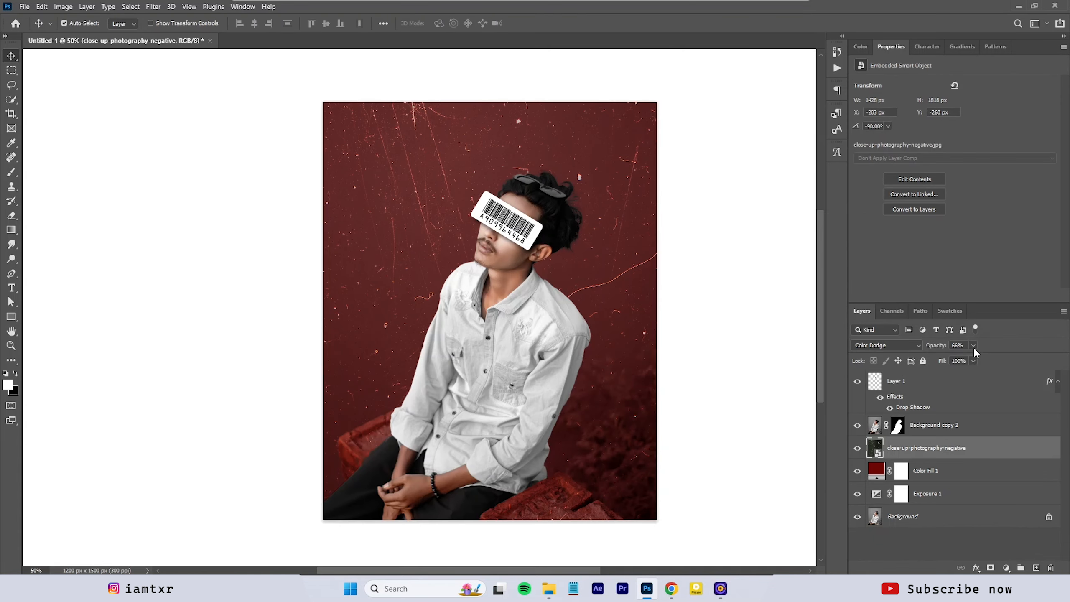
Step: Stamp the merged image onto a new top layer with Apply Image, and duplicate that layer with the copy shifted 25 px right
{"action": "key", "text": "ctrl+shift+alt+n"}
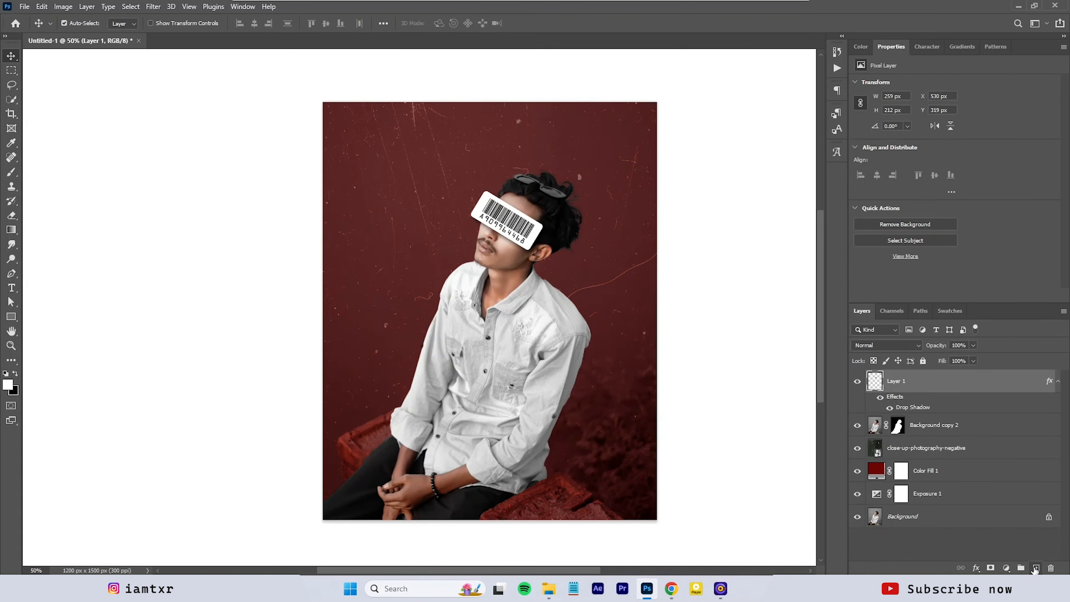
{"action": "left_click", "coordinate": [63, 6]}
{"action": "left_click", "coordinate": [85, 169]}
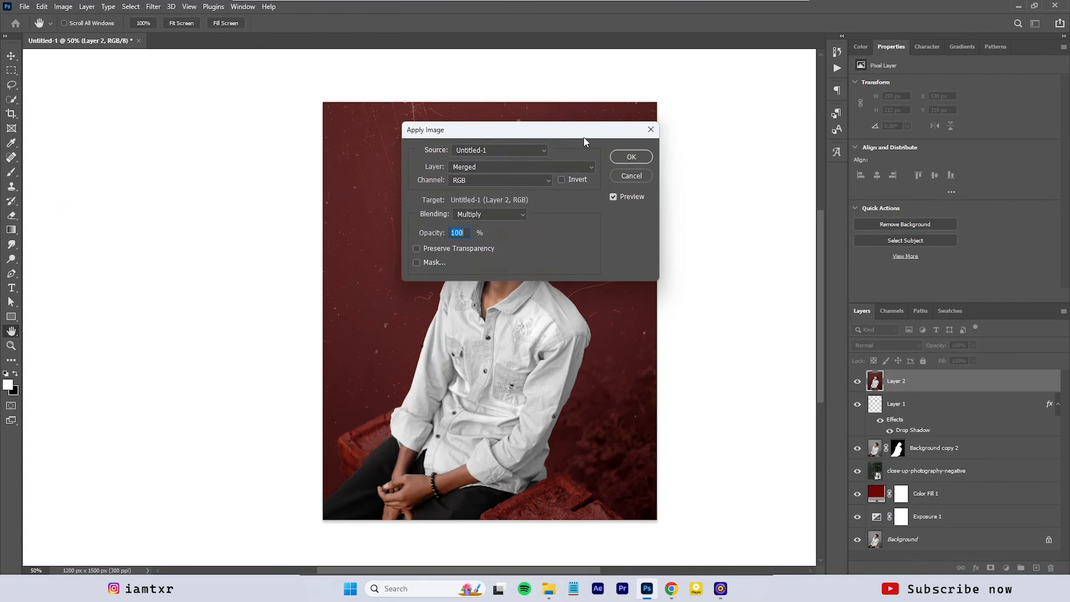
{"action": "key", "text": "Return"}
{"action": "key", "text": "ctrl+plus"}
{"action": "left_click_drag", "start_coordinate": [965, 382], "coordinate": [1036, 567]}
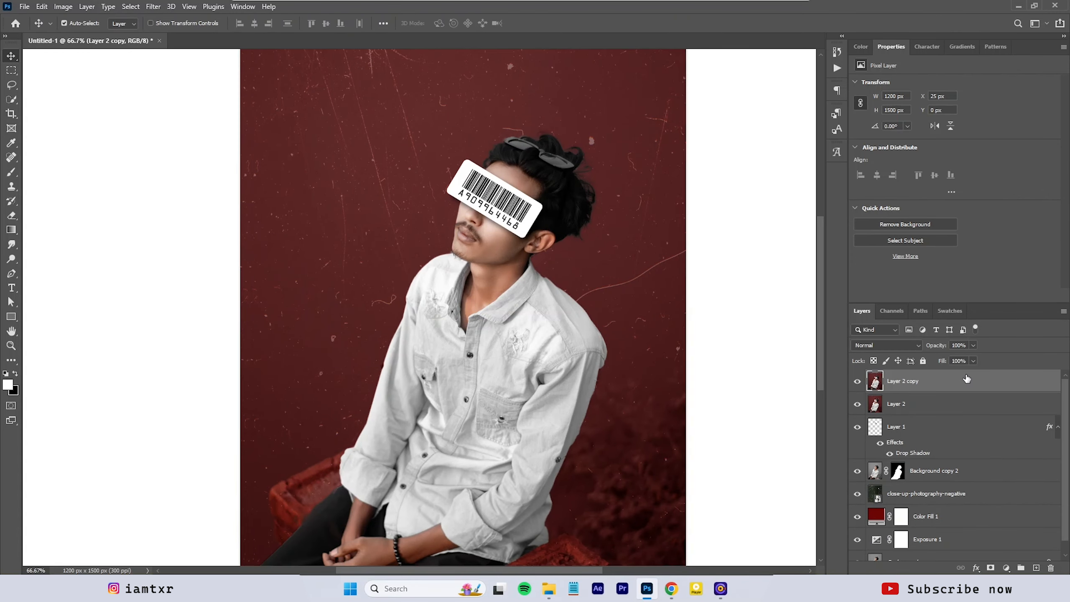
Step: Try switching off the green channel and then the blue channel in Layer 2 copy's advanced blending options
{"action": "double_click", "coordinate": [967, 378]}
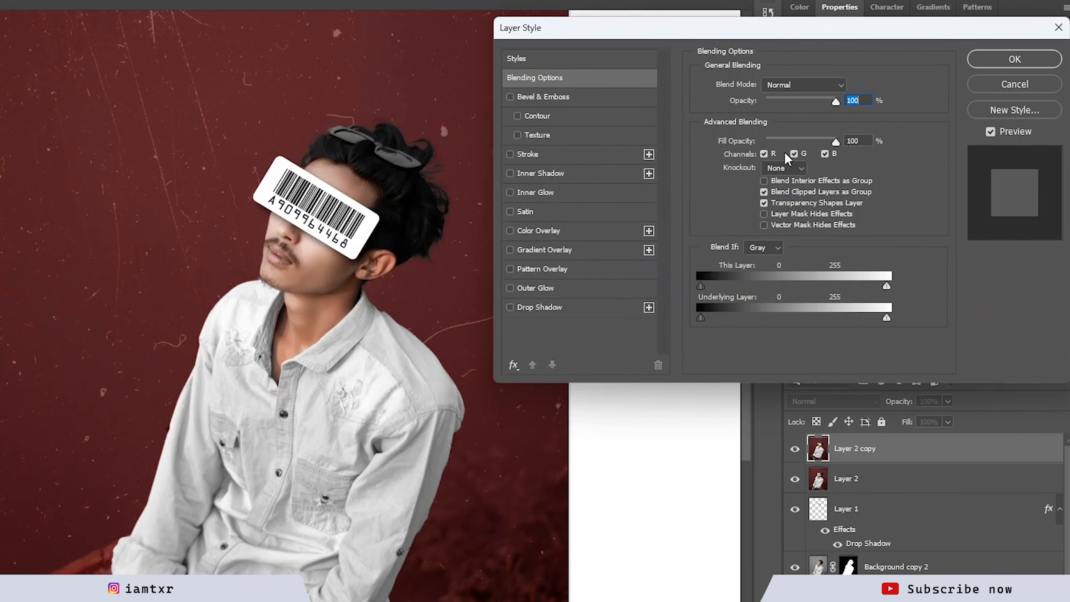
{"action": "left_click", "coordinate": [793, 154]}
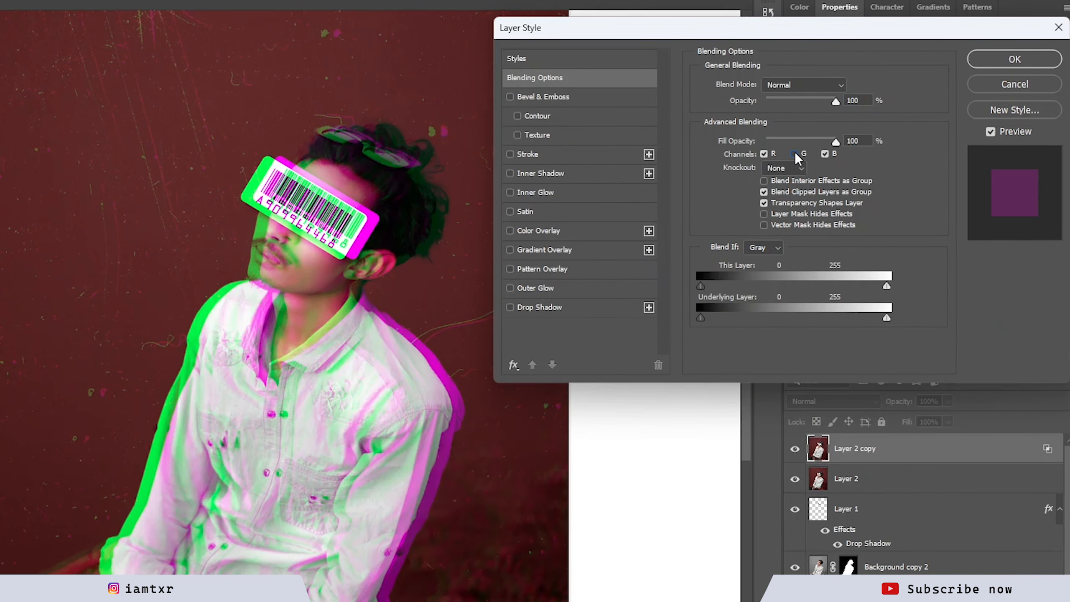
{"action": "left_click", "coordinate": [794, 153]}
{"action": "left_click", "coordinate": [822, 154]}
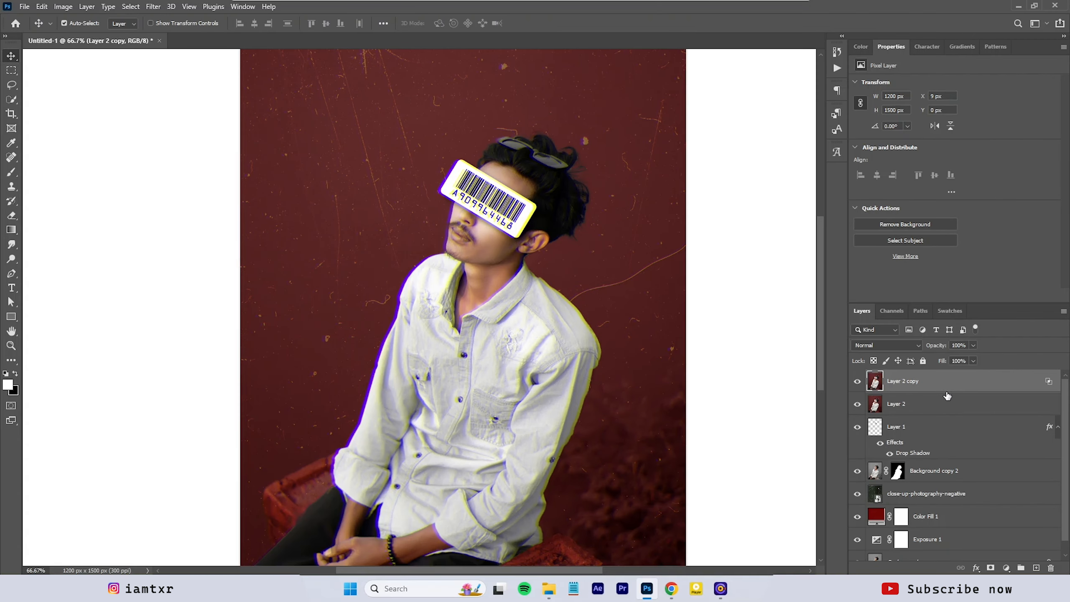
Step: Switch off only the red channel in Layer 2 copy's blending options and reduce the layer's horizontal offset to 3 px
{"action": "double_click", "coordinate": [912, 453]}
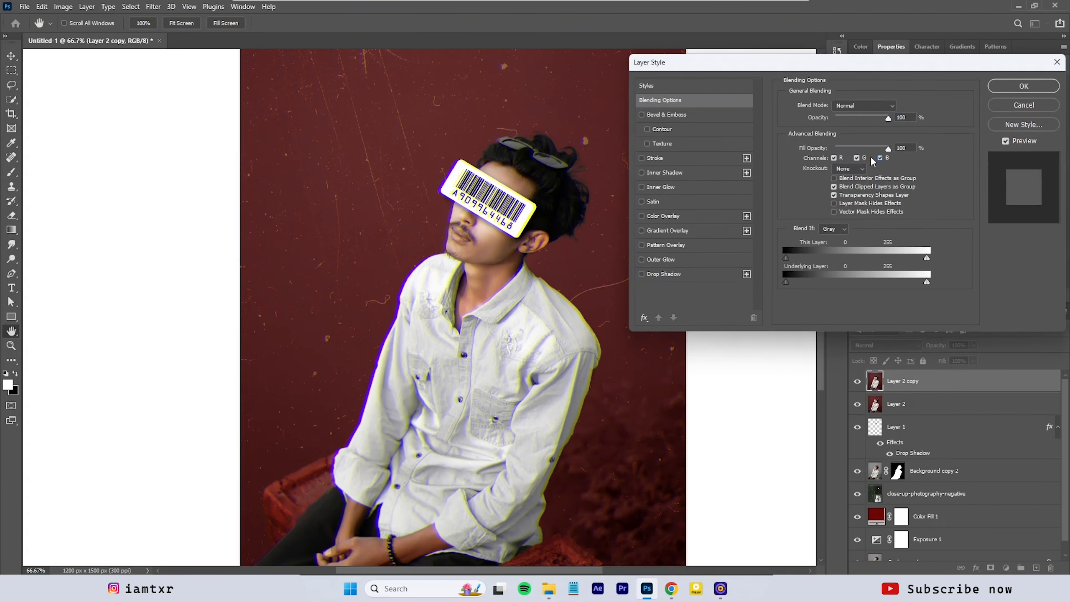
{"action": "left_click", "coordinate": [834, 159]}
{"action": "left_click", "coordinate": [1022, 86]}
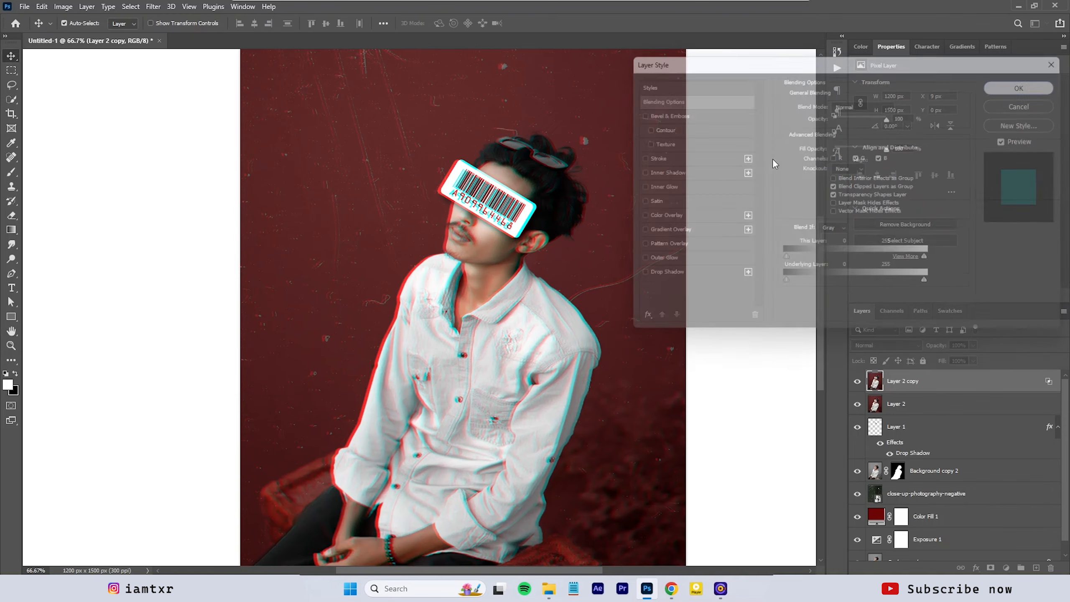
{"action": "key", "text": "ctrl+1"}
{"action": "key", "text": "ctrl+0"}
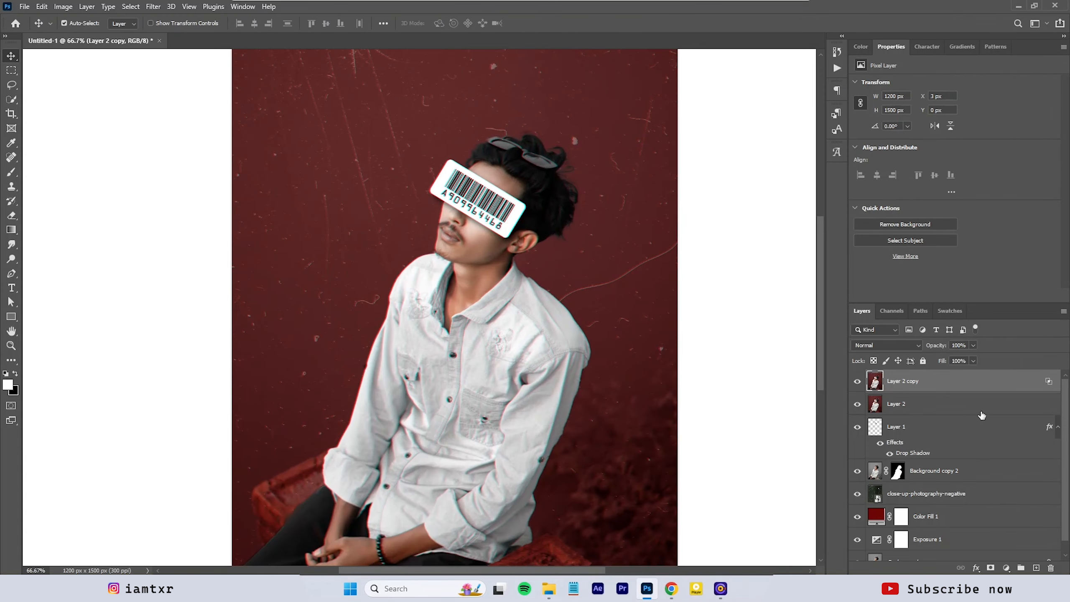
Step: Merge Layer 2 copy with Layer 2 and duplicate the merged layer
{"action": "right_click", "coordinate": [970, 417]}
{"action": "left_click", "coordinate": [918, 444]}
{"action": "left_click_drag", "start_coordinate": [1007, 388], "coordinate": [1035, 568]}
Step: Apply a Radial Blur to the duplicated top layer with amount 10, Spin method and Good quality
{"action": "left_click", "coordinate": [153, 6]}
{"action": "mouse_move", "coordinate": [175, 139]}
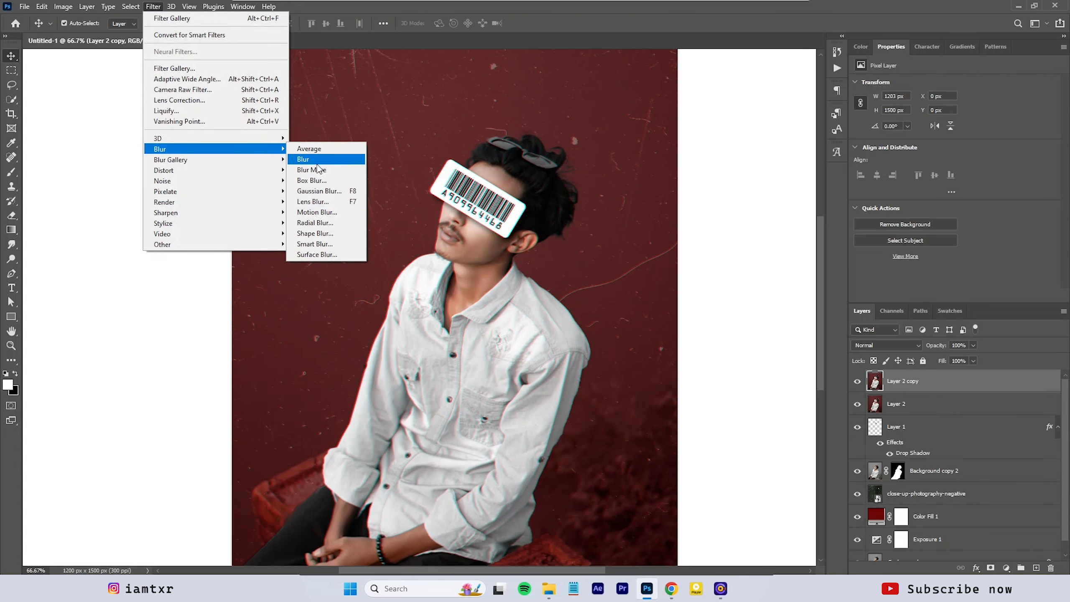
{"action": "left_click", "coordinate": [320, 220]}
{"action": "left_click_drag", "start_coordinate": [481, 147], "coordinate": [772, 145]}
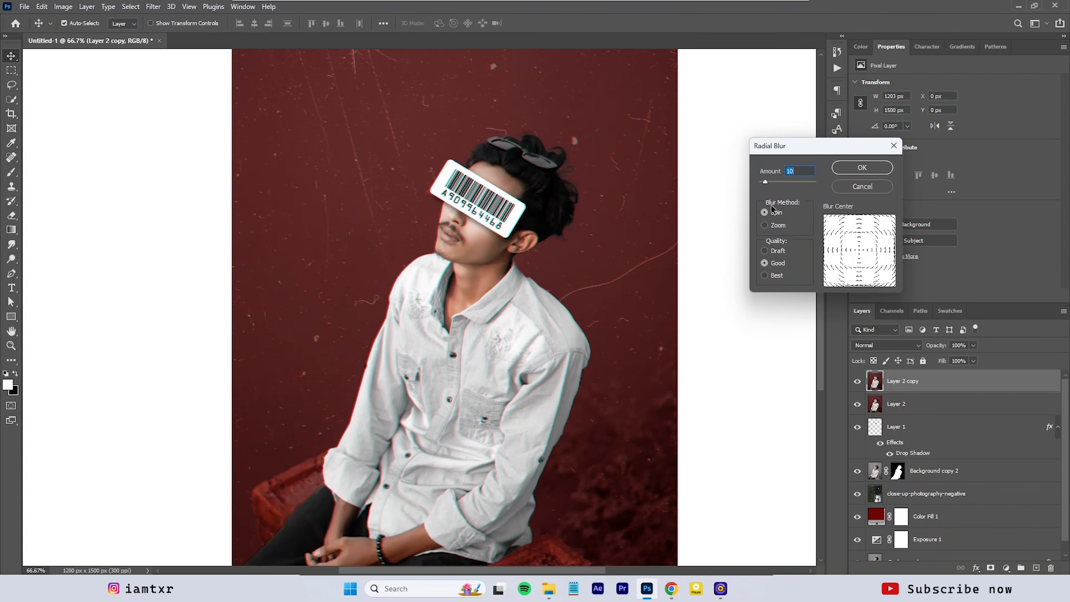
{"action": "left_click", "coordinate": [865, 168]}
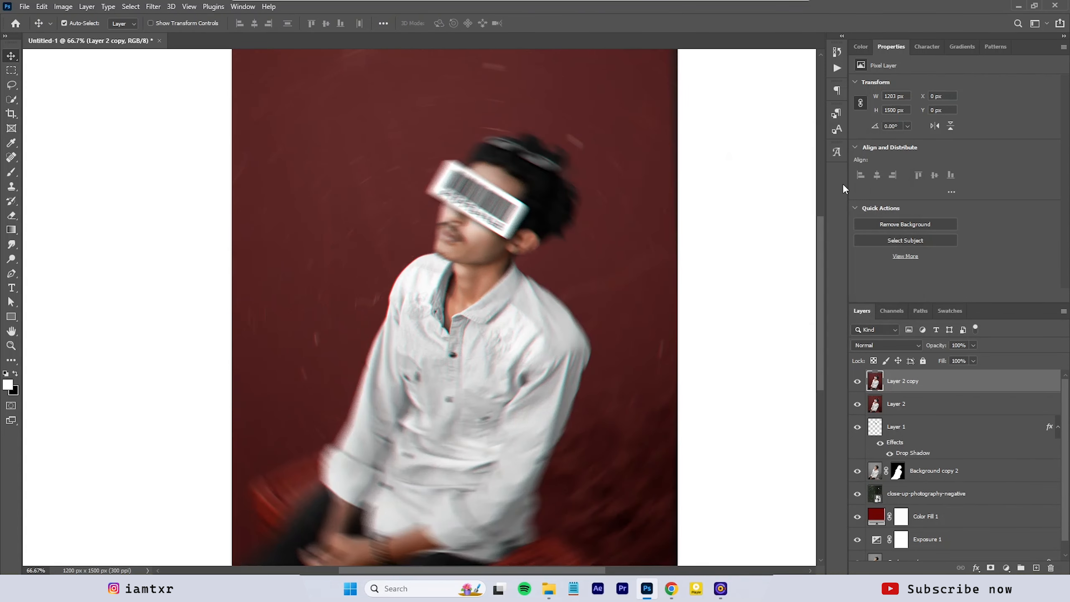
Step: Add a layer mask to Layer 2 copy and paint it black with a large soft brush over the man's head and upper chest
{"action": "key", "text": "ctrl+minus"}
{"action": "left_click", "coordinate": [990, 568]}
{"action": "left_click", "coordinate": [12, 172]}
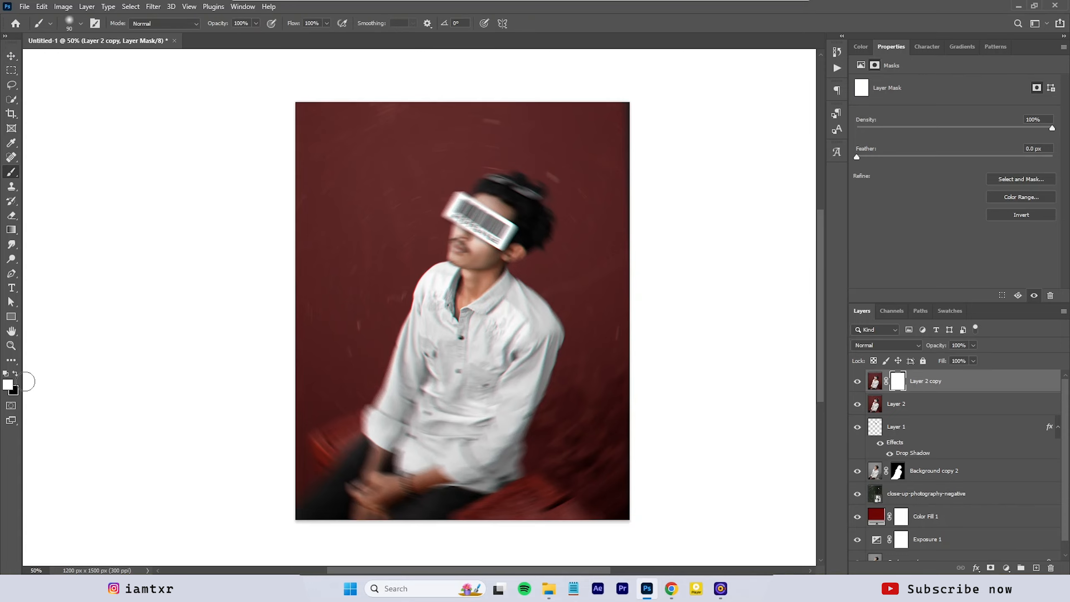
{"action": "left_click", "coordinate": [10, 385]}
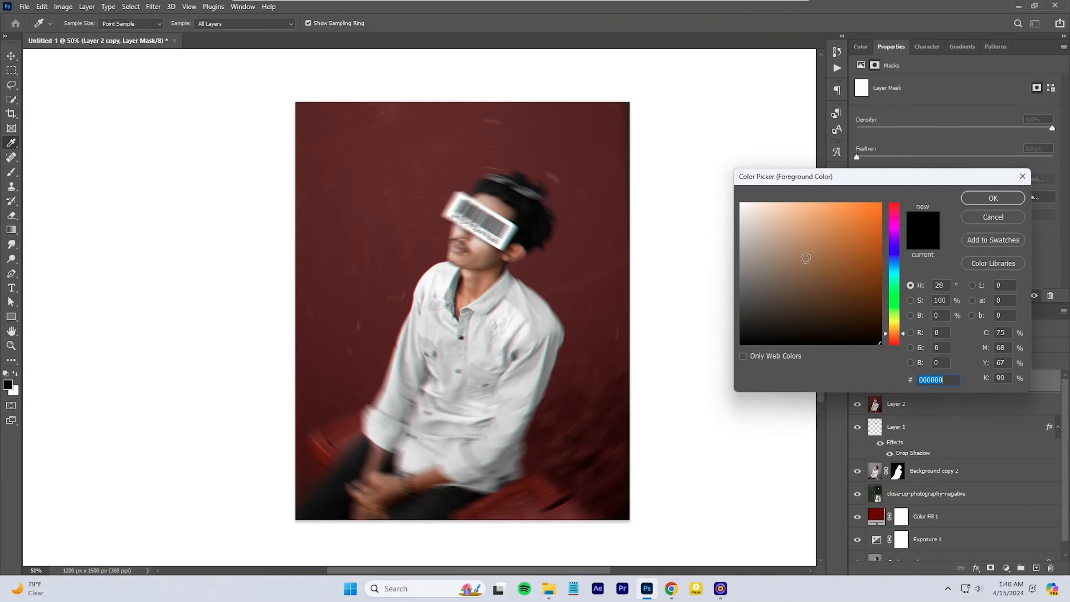
{"action": "left_click", "coordinate": [992, 197]}
{"action": "mouse_move", "coordinate": [481, 251]}
{"action": "left_mouse_down"}
{"action": "mouse_move", "coordinate": [478, 231]}
{"action": "mouse_move", "coordinate": [519, 304]}
{"action": "left_mouse_up"}
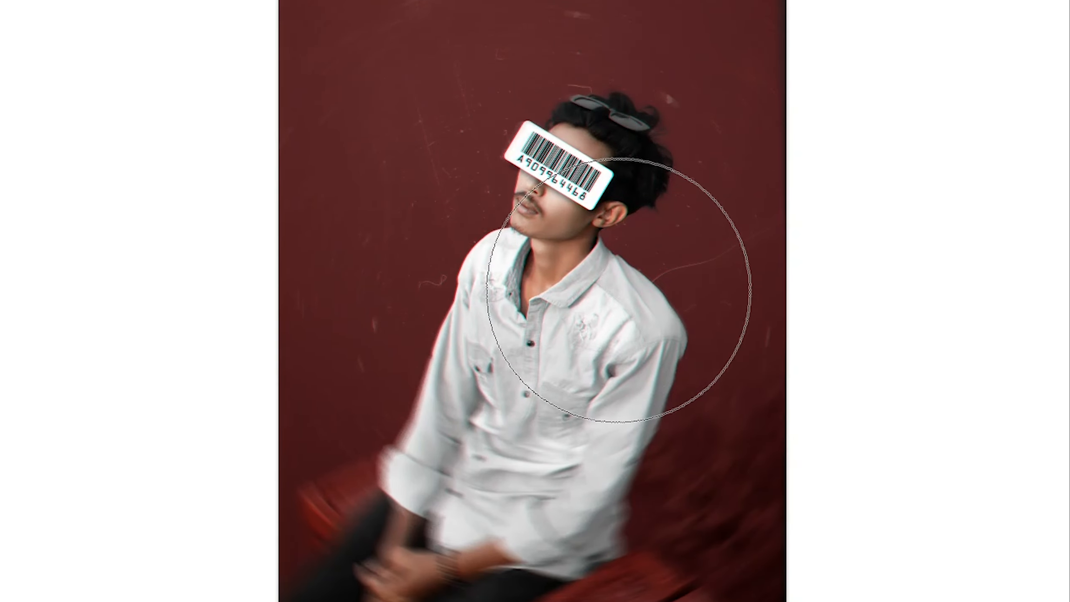
{"action": "key", "text": "bracketleft"}
{"action": "key", "text": "bracketleft"}
{"action": "key", "text": "bracketright"}
Step: Compare the image with and without Layer 2 copy, and merge the masked blur layer down into Layer 2
{"action": "left_click", "coordinate": [858, 384]}
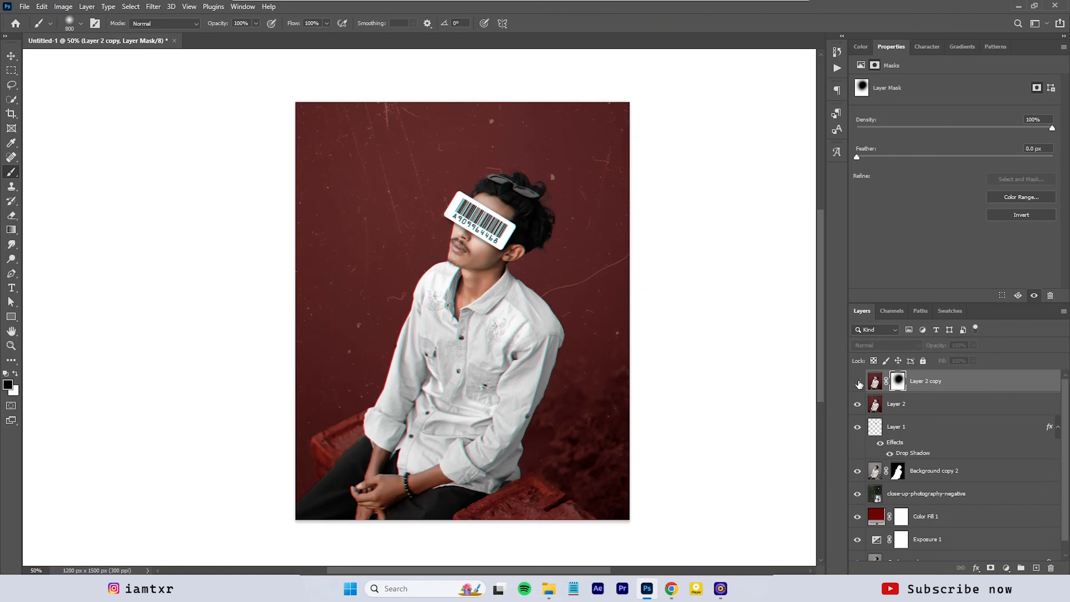
{"action": "left_click", "coordinate": [858, 384]}
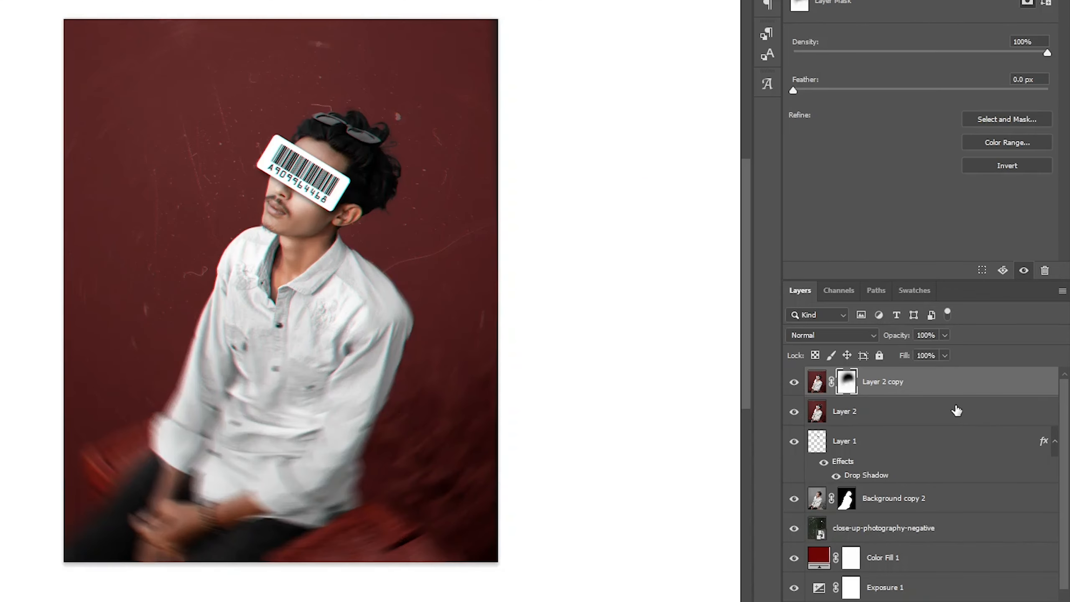
{"action": "right_click", "coordinate": [961, 384]}
{"action": "left_click", "coordinate": [770, 450]}
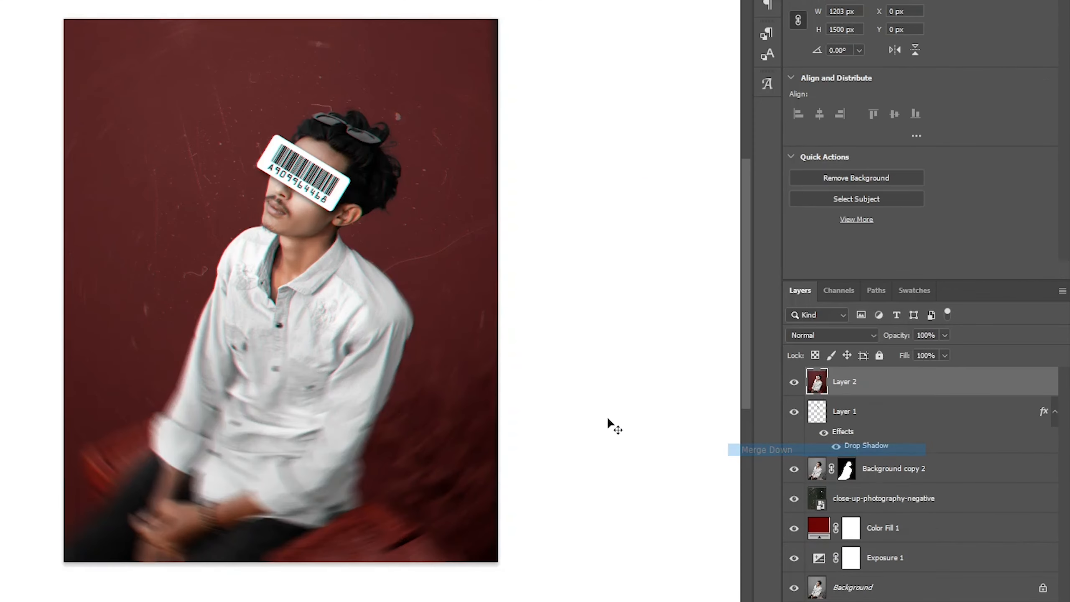
Step: Color grade the top layer in Camera Raw, shifting midtones to blue and shadows to orange and leaving highlights neutral
{"action": "left_click", "coordinate": [150, 6]}
{"action": "left_click", "coordinate": [177, 90]}
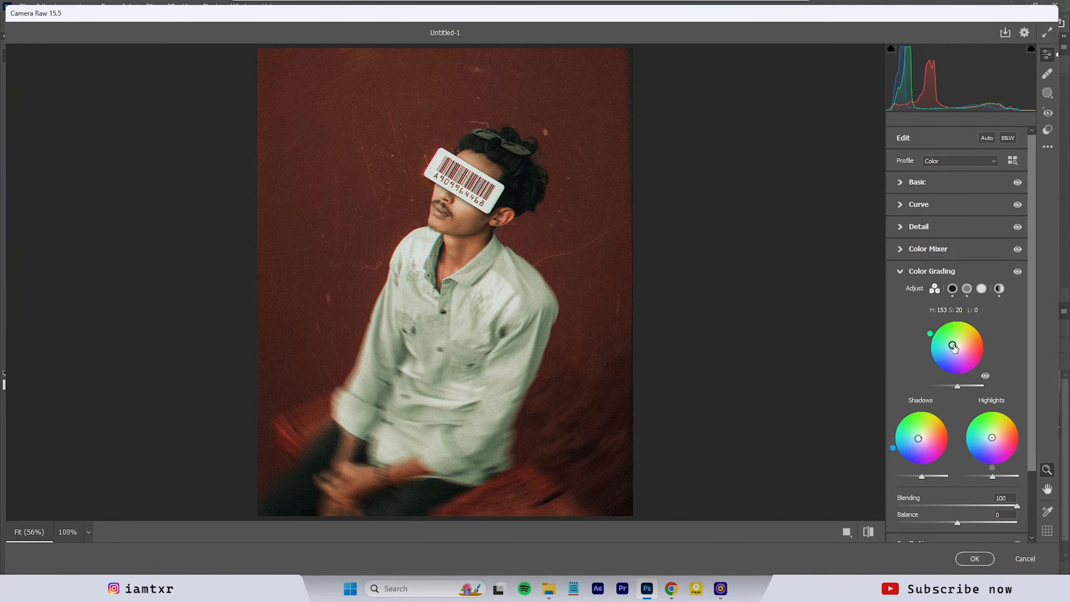
{"action": "left_click_drag", "start_coordinate": [921, 438], "coordinate": [925, 437]}
{"action": "left_click_drag", "start_coordinate": [992, 437], "coordinate": [993, 434]}
{"action": "left_click_drag", "start_coordinate": [952, 345], "coordinate": [945, 355]}
{"action": "left_click_drag", "start_coordinate": [925, 437], "coordinate": [928, 434]}
{"action": "left_click_drag", "start_coordinate": [993, 434], "coordinate": [994, 434]}
{"action": "mouse_move", "coordinate": [946, 355]}
{"action": "left_mouse_down"}
{"action": "mouse_move", "coordinate": [955, 345]}
{"action": "mouse_move", "coordinate": [945, 355]}
{"action": "left_mouse_up"}
{"action": "left_click_drag", "start_coordinate": [993, 434], "coordinate": [992, 438]}
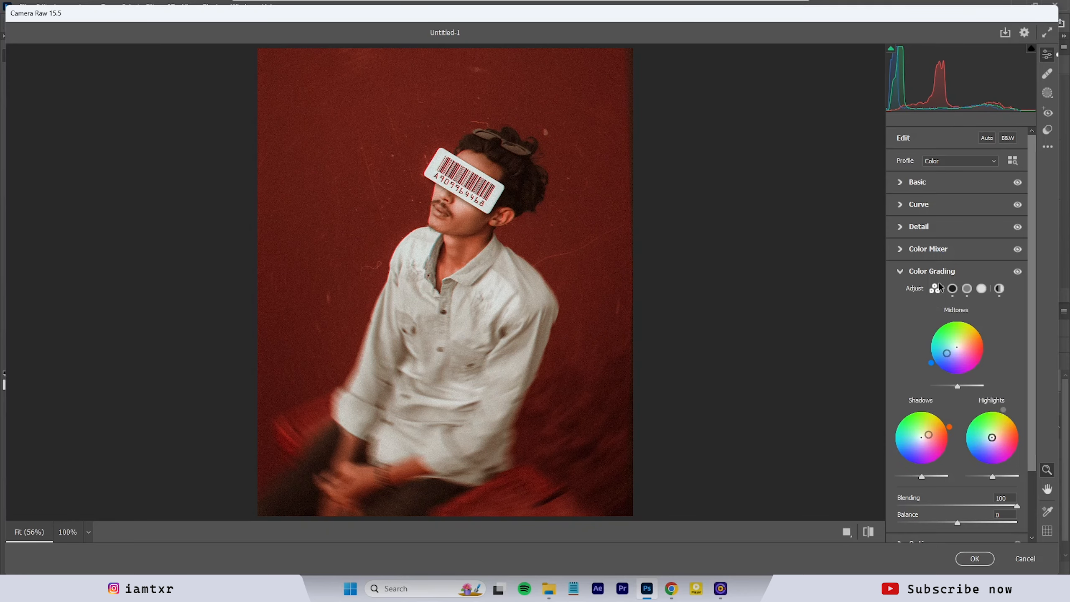
Step: Open the Detail and Curve adjustments and apply the Camera Raw filter to the top layer
{"action": "left_click", "coordinate": [918, 227]}
{"action": "left_click", "coordinate": [864, 467]}
{"action": "left_click", "coordinate": [918, 204]}
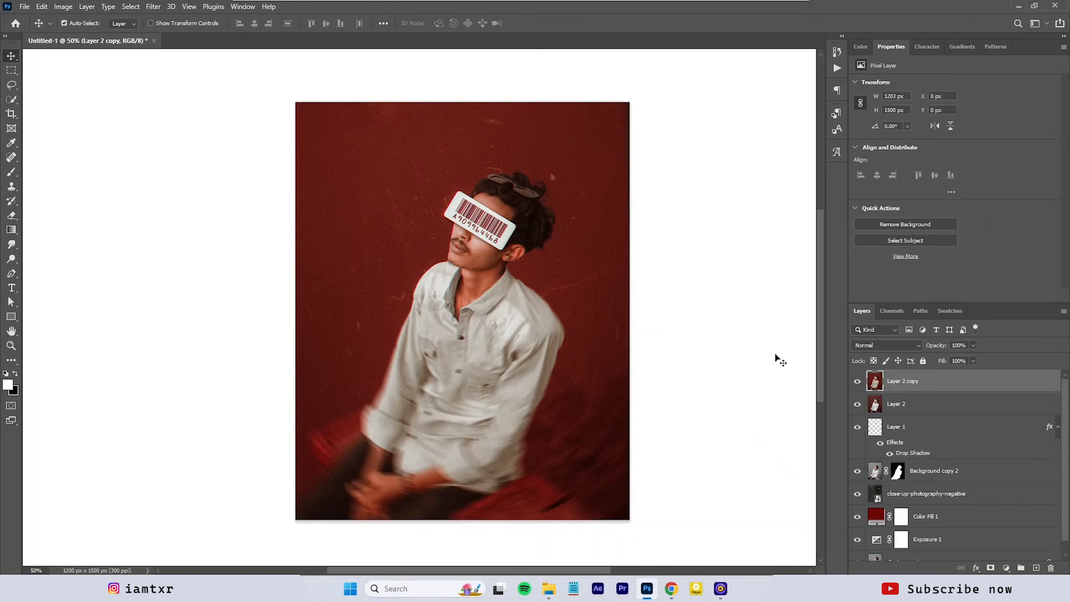